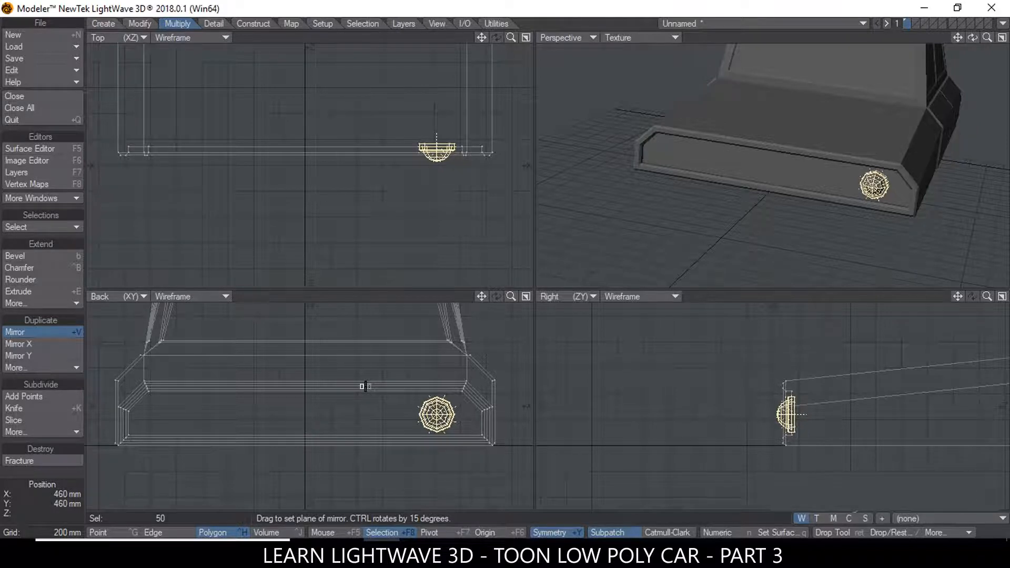
Step: Mirror the selected headlight across the X axis with the mirror centre at 0 m
{"action": "key", "text": "n"}
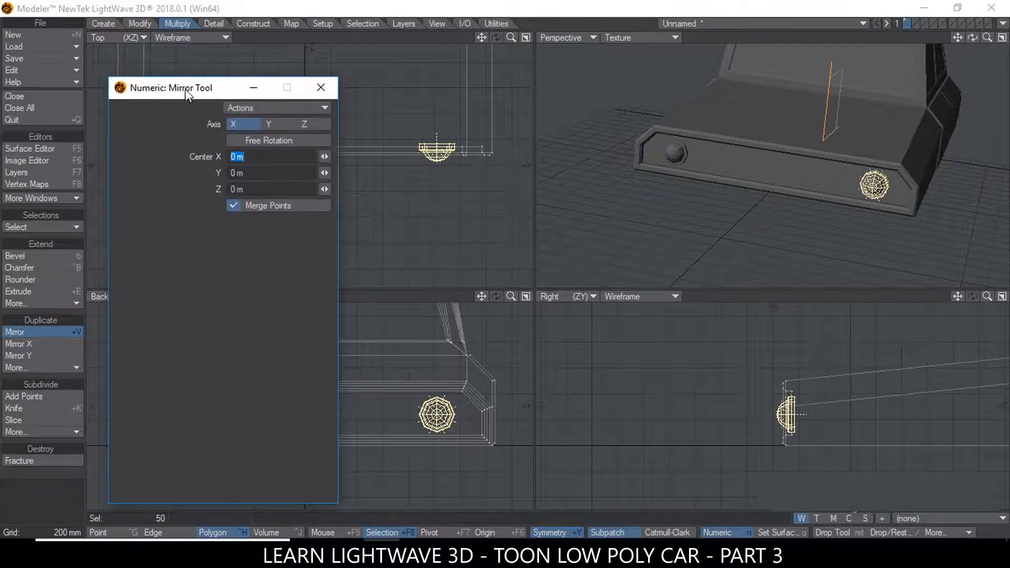
{"action": "left_click_drag", "start_coordinate": [186, 91], "coordinate": [725, 71]}
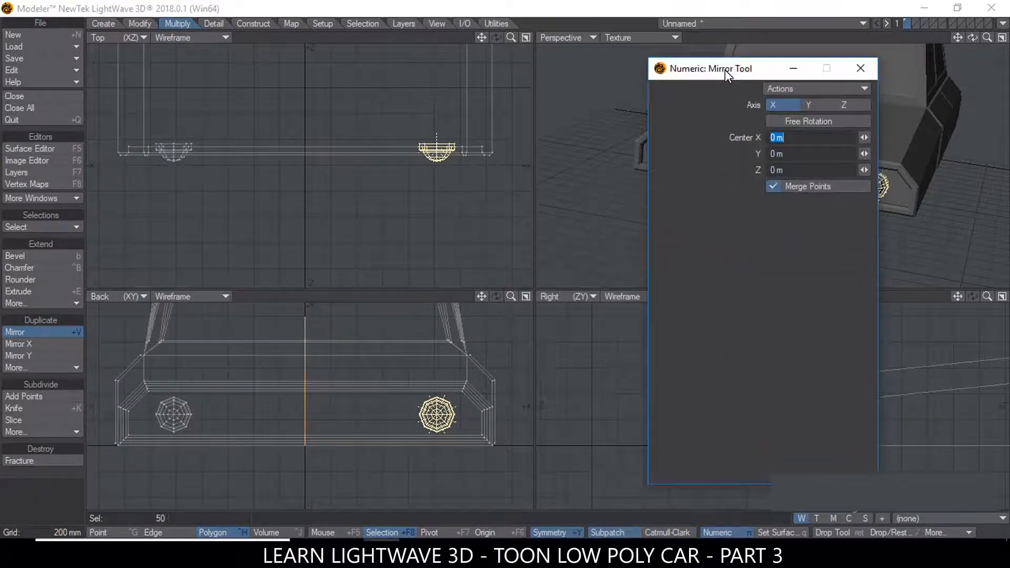
{"action": "left_click", "coordinate": [821, 103]}
{"action": "left_click", "coordinate": [854, 103]}
{"action": "left_click", "coordinate": [778, 104]}
{"action": "left_click", "coordinate": [860, 68]}
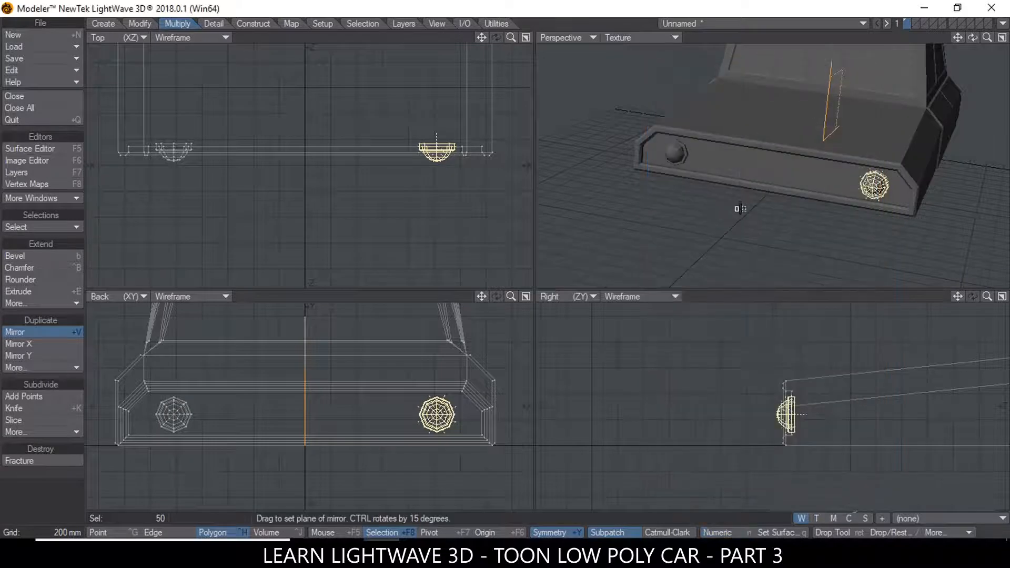
{"action": "key", "text": "Return"}
Step: Clear the selection and select all connected polygons of both front headlights
{"action": "left_click", "coordinate": [156, 516]}
{"action": "left_click_drag", "start_coordinate": [737, 167], "coordinate": [900, 196], "text": "ctrl+alt"}
{"action": "left_click", "coordinate": [848, 189]}
{"action": "left_click", "coordinate": [843, 183]}
{"action": "key", "text": "]"}
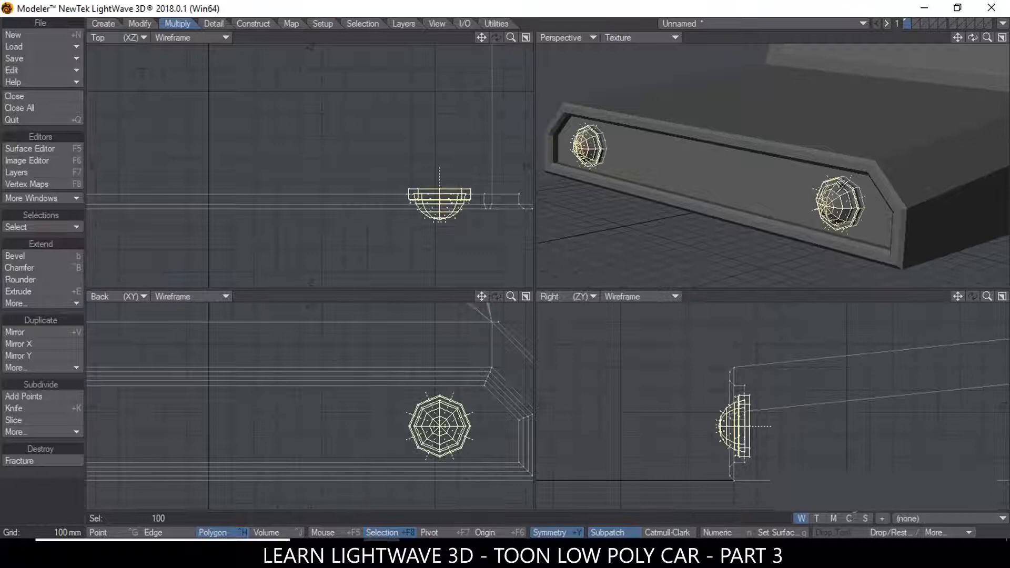
Step: Set up a mirror of both front headlights toward the car's rear along the Z axis
{"action": "left_click_drag", "start_coordinate": [823, 174], "coordinate": [754, 168], "text": "ctrl+alt"}
{"action": "left_click_drag", "start_coordinate": [957, 38], "coordinate": [856, 49]}
{"action": "left_click_drag", "start_coordinate": [893, 153], "coordinate": [843, 176], "text": "alt"}
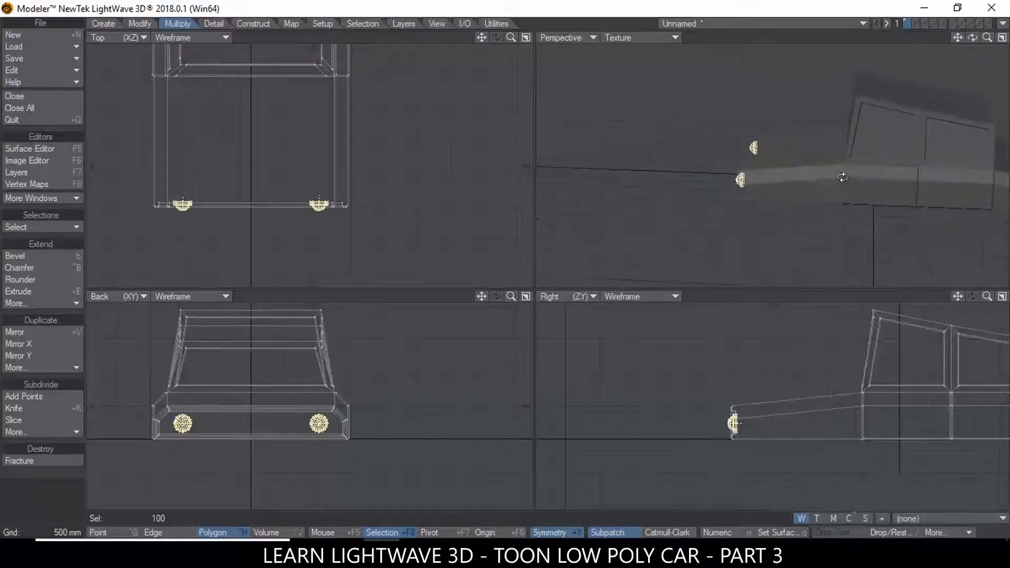
{"action": "left_click_drag", "start_coordinate": [958, 38], "coordinate": [846, 40]}
{"action": "key", "text": "shift+v"}
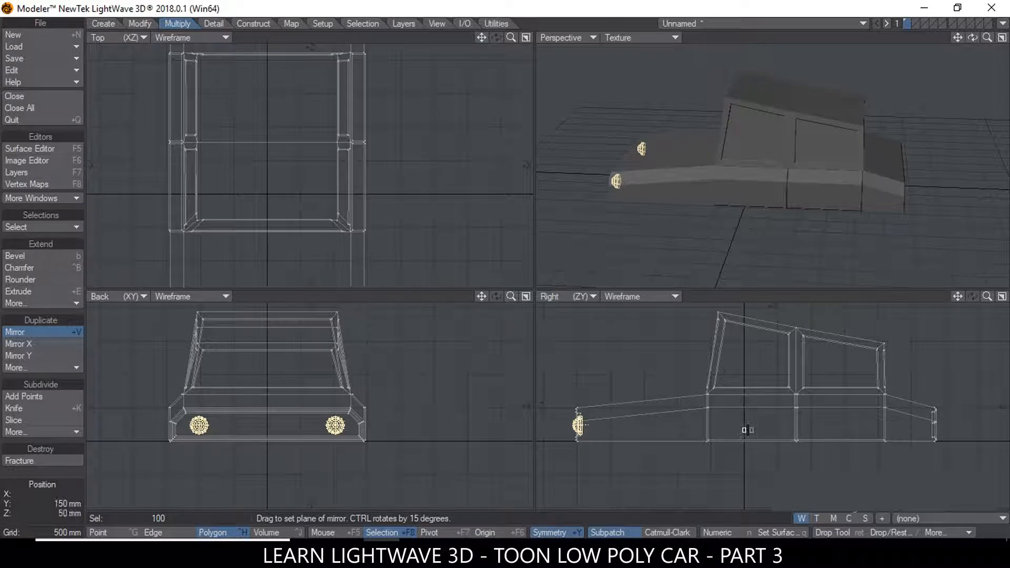
{"action": "key", "text": "n"}
{"action": "left_click_drag", "start_coordinate": [735, 75], "coordinate": [335, 85]}
{"action": "left_click", "coordinate": [443, 108]}
{"action": "left_click_drag", "start_coordinate": [356, 76], "coordinate": [321, 87]}
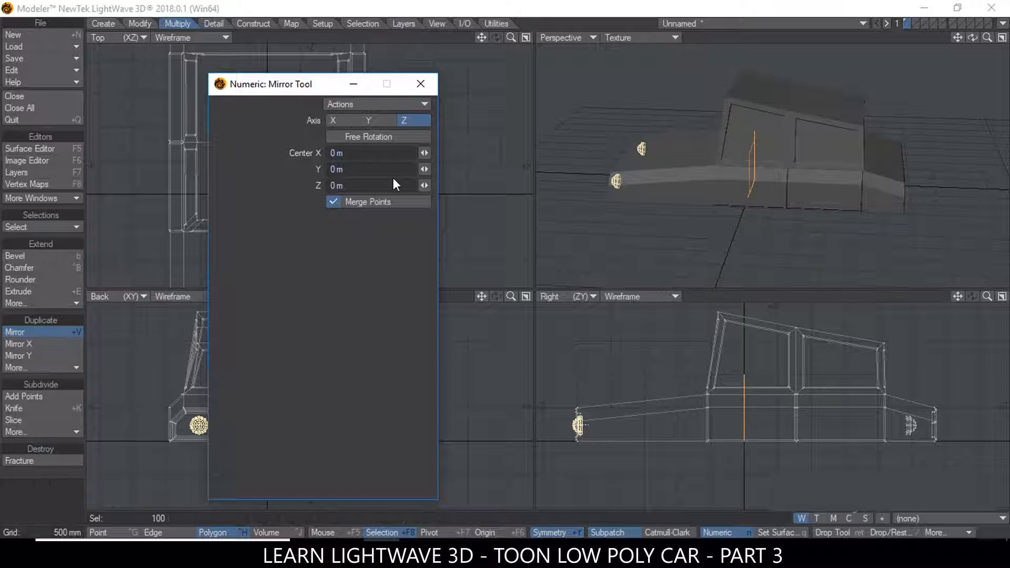
Step: Set the mirror's Z centre to 187 mm so the rear lights sit in the tail, and apply it
{"action": "left_click_drag", "start_coordinate": [424, 185], "coordinate": [424, 185]}
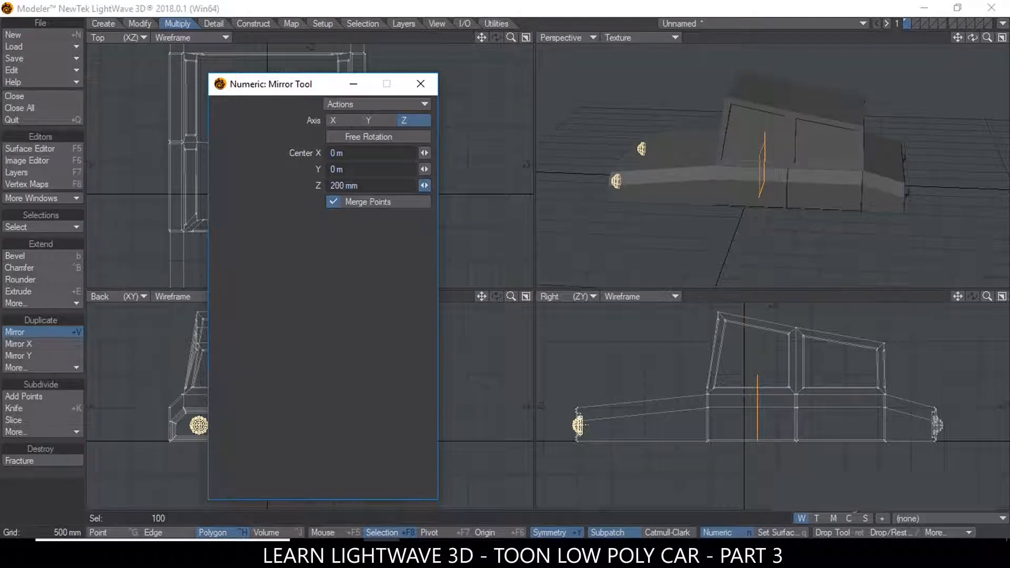
{"action": "left_click_drag", "start_coordinate": [424, 185], "coordinate": [424, 186]}
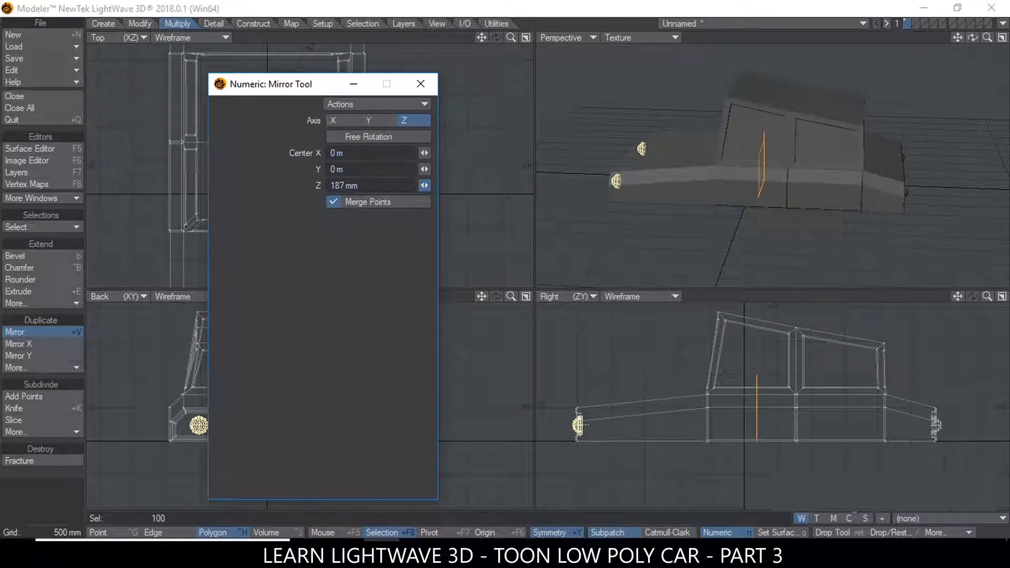
{"action": "key", "text": "Return"}
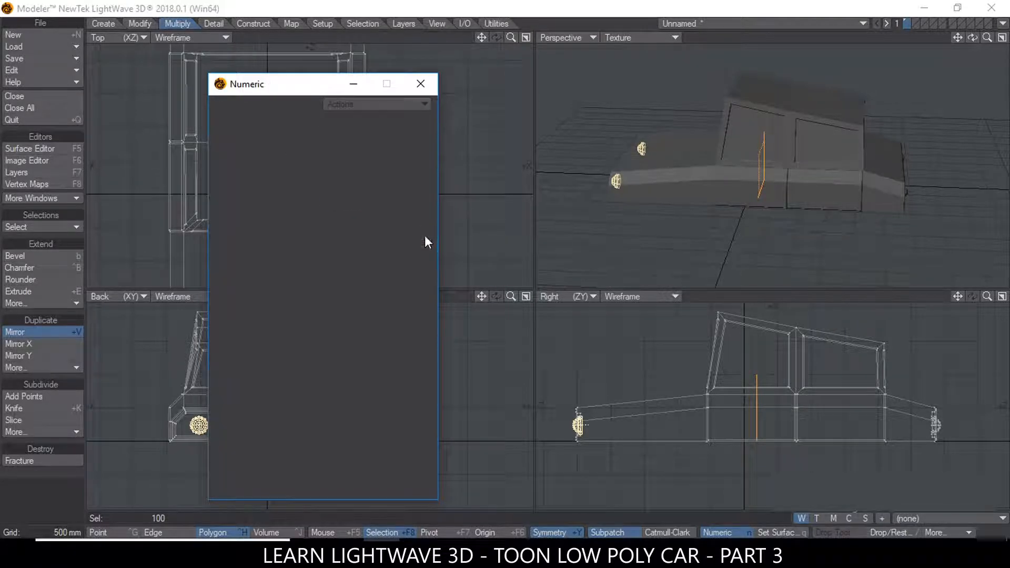
{"action": "left_click", "coordinate": [415, 86]}
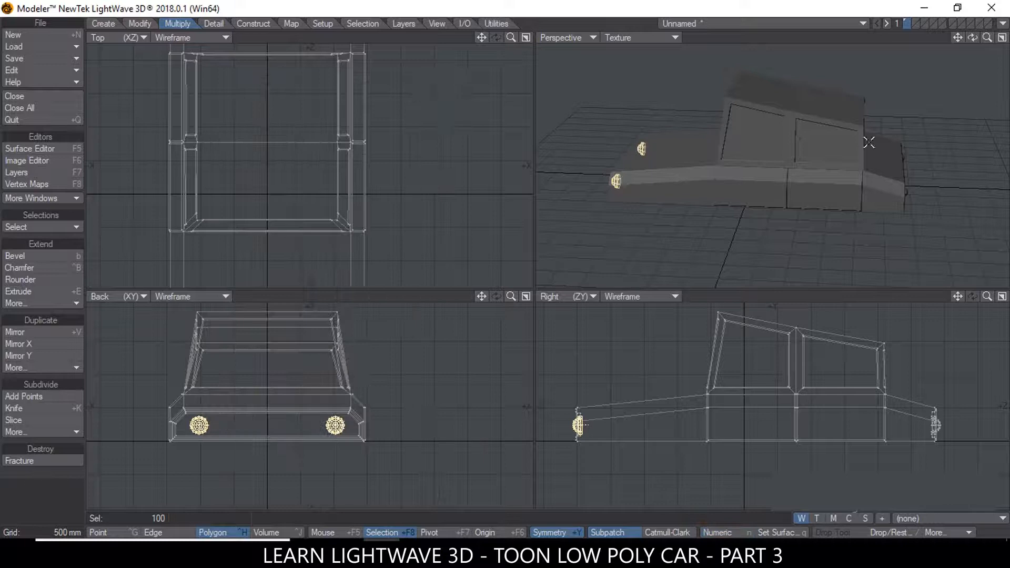
Step: Inspect the mirrored lights at the car's rear and clear the headlight selection
{"action": "scroll", "coordinate": [906, 160], "scroll_direction": "up", "scroll_amount": 2}
{"action": "left_click_drag", "start_coordinate": [911, 158], "coordinate": [884, 169], "text": "alt"}
{"action": "scroll", "coordinate": [914, 156], "scroll_direction": "down", "scroll_amount": 2}
{"action": "left_click", "coordinate": [159, 517]}
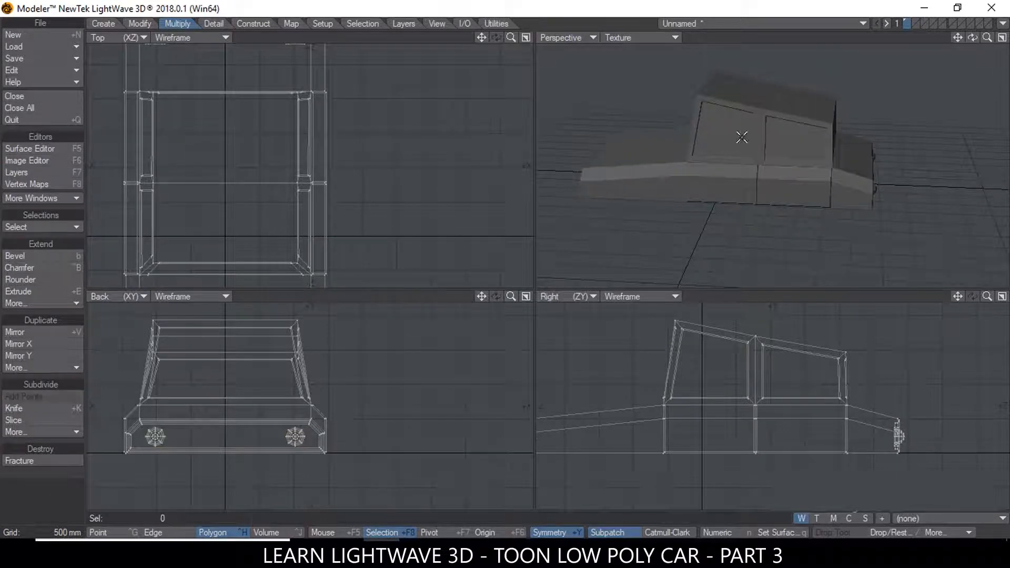
{"action": "left_click_drag", "start_coordinate": [742, 168], "coordinate": [768, 163], "text": "alt"}
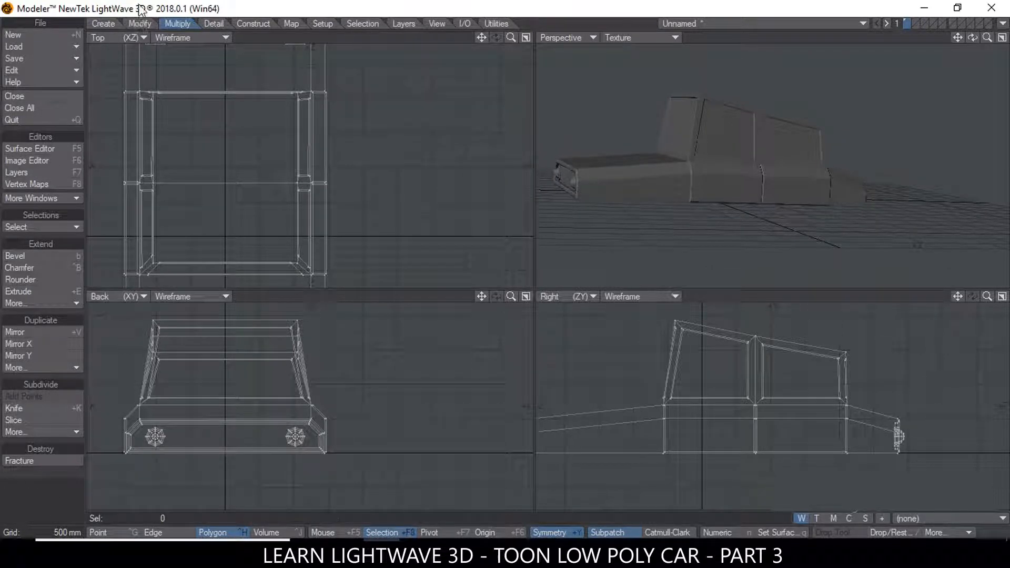
Step: Create a toroid for the front wheel around the X axis, with about 578 mm main radius and 500 mm section radius
{"action": "left_click", "coordinate": [107, 25]}
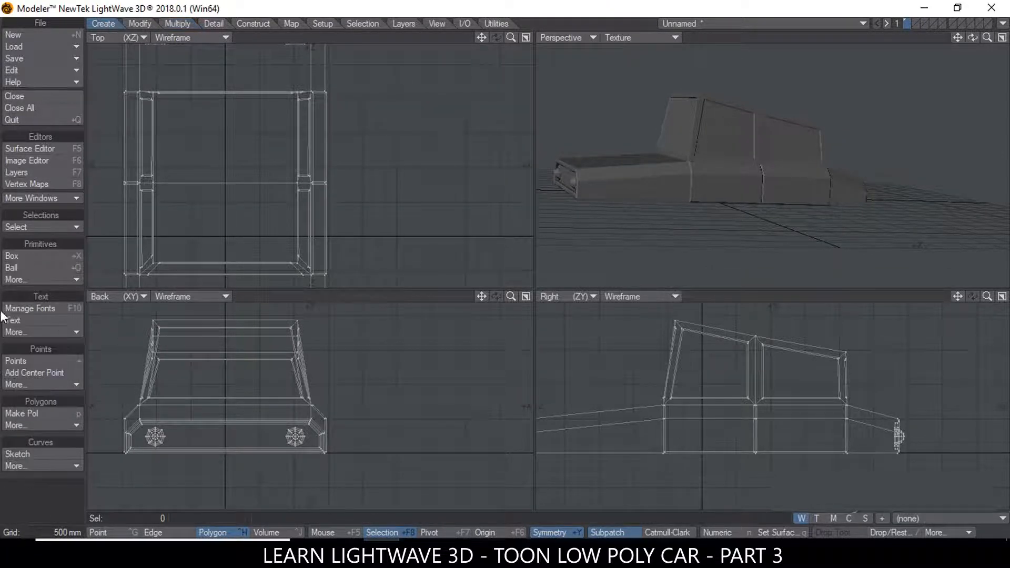
{"action": "left_click", "coordinate": [57, 284]}
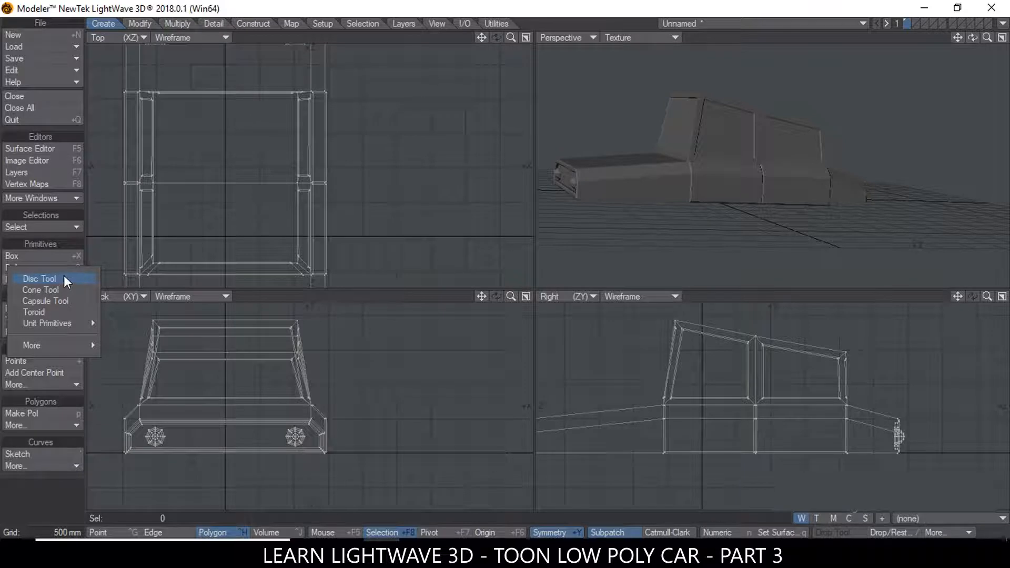
{"action": "left_click", "coordinate": [73, 312]}
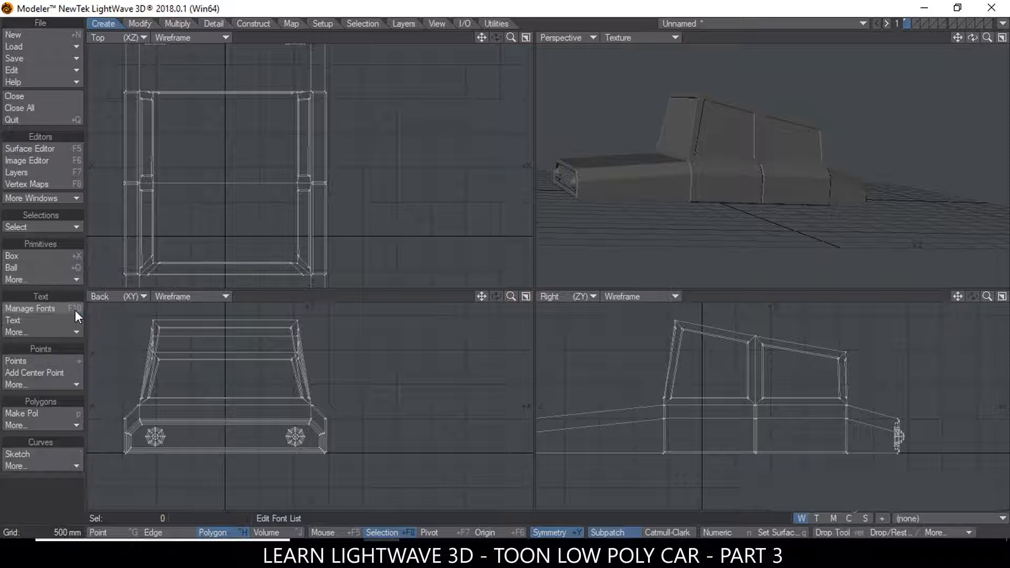
{"action": "left_click_drag", "start_coordinate": [958, 296], "coordinate": [1007, 294]}
{"action": "left_click", "coordinate": [666, 426]}
{"action": "left_click_drag", "start_coordinate": [692, 459], "coordinate": [688, 428]}
{"action": "key", "text": "n"}
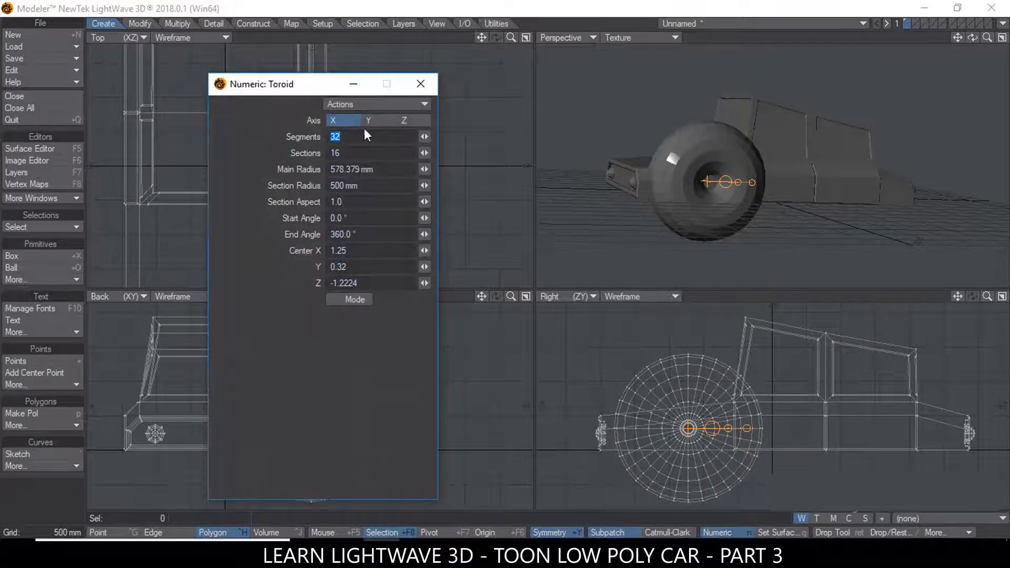
Step: Set the toroid to 8 segments and 8 sections, and its section radius to 212 mm
{"action": "left_click_drag", "start_coordinate": [299, 93], "coordinate": [266, 120]}
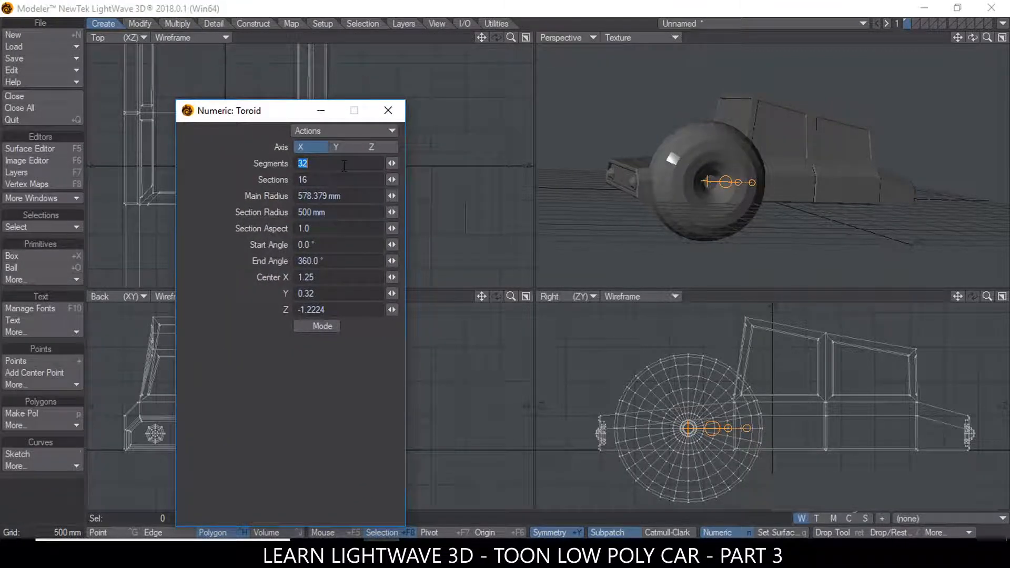
{"action": "type", "text": "12"}
{"action": "left_click", "coordinate": [330, 182]}
{"action": "key", "text": "Return"}
{"action": "type", "text": "8"}
{"action": "key", "text": "Tab"}
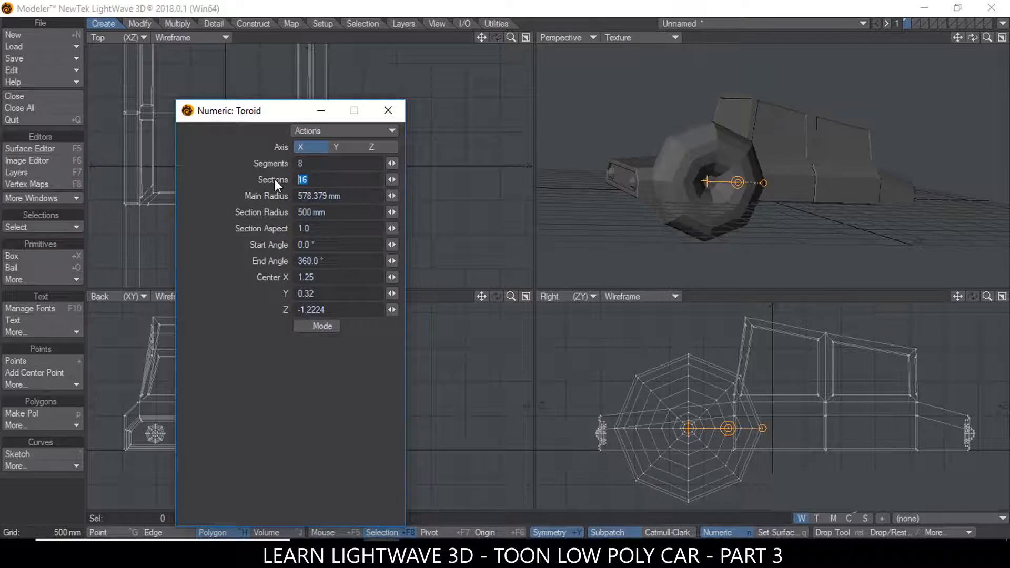
{"action": "type", "text": "8"}
{"action": "left_click", "coordinate": [327, 164]}
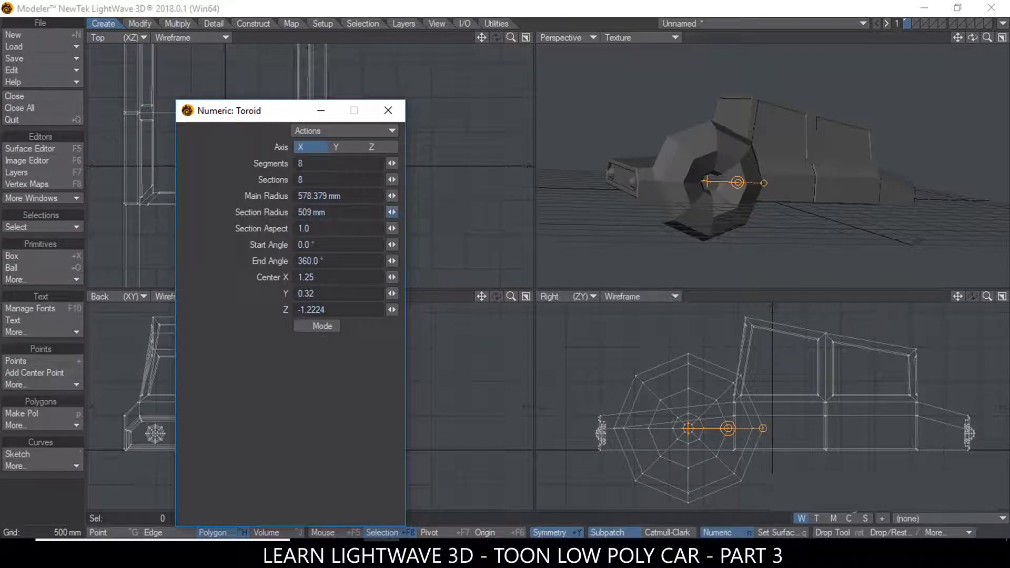
{"action": "left_click_drag", "start_coordinate": [392, 212], "coordinate": [367, 212]}
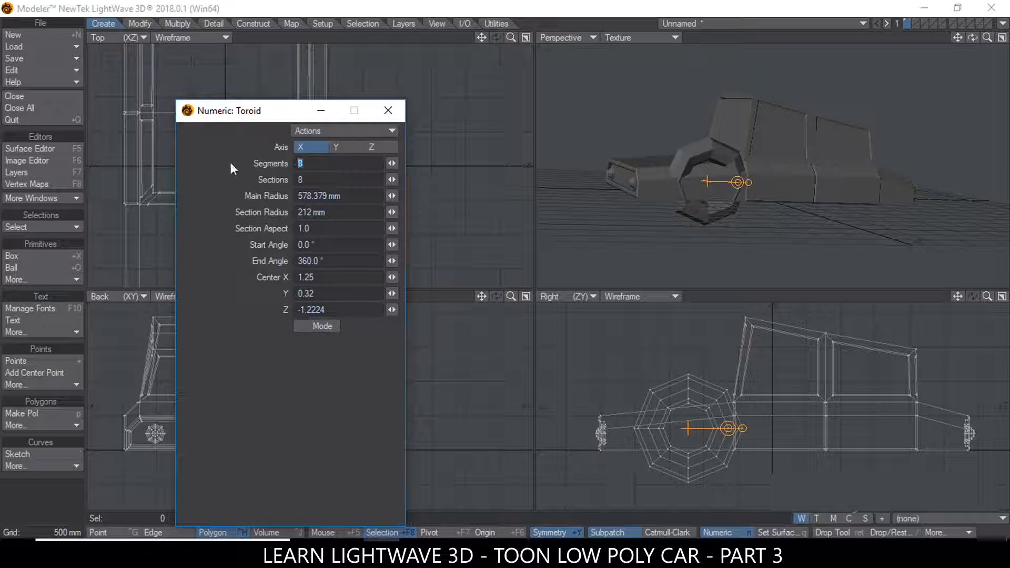
Step: Try 10 sections on the toroid, then set it to 10 segments and 8 sections
{"action": "left_click", "coordinate": [325, 179]}
{"action": "type", "text": "10"}
{"action": "left_click", "coordinate": [319, 163]}
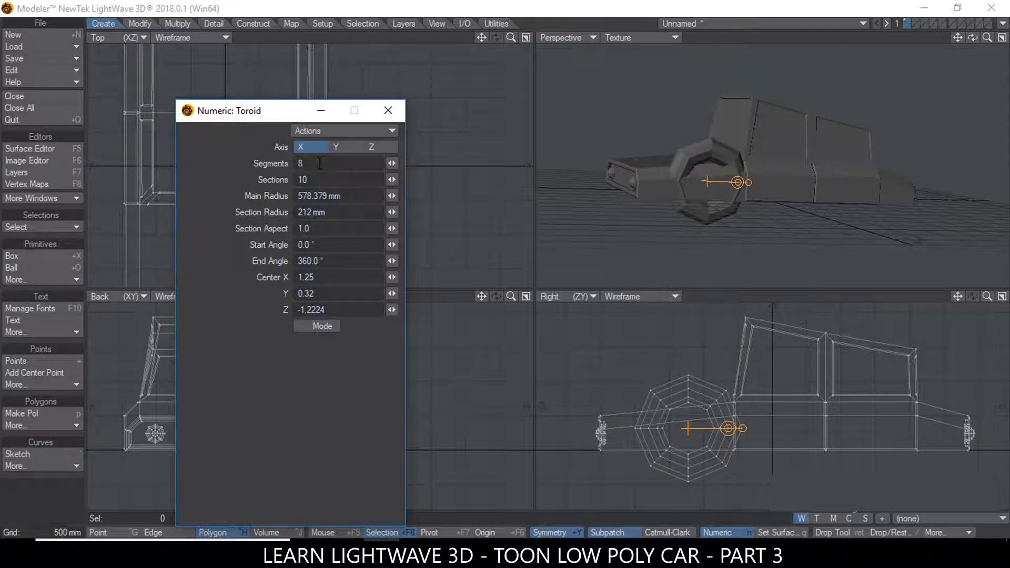
{"action": "key", "text": "Tab"}
{"action": "type", "text": "8"}
{"action": "key", "text": "shift+Tab"}
{"action": "type", "text": "10"}
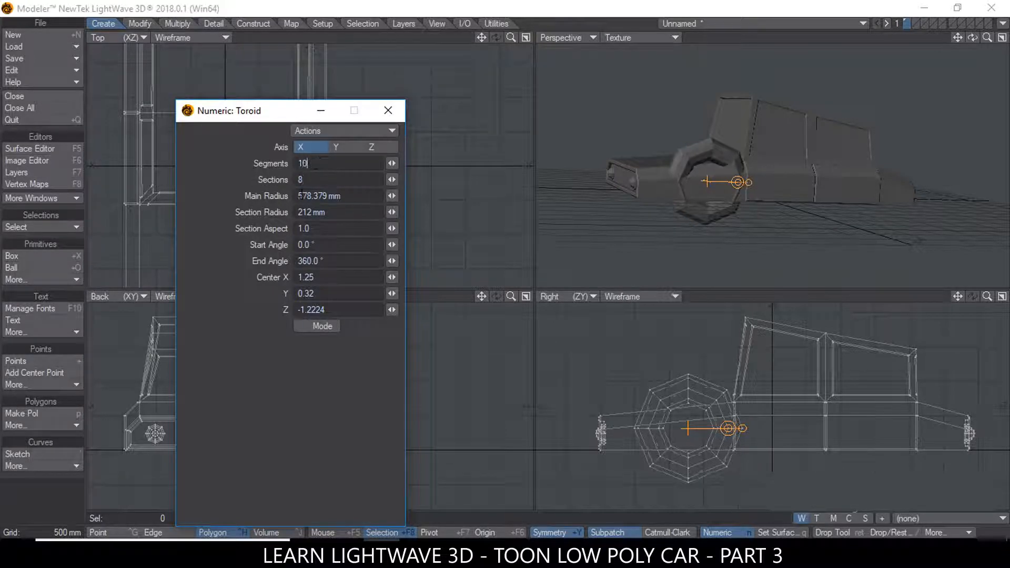
{"action": "left_click", "coordinate": [346, 180]}
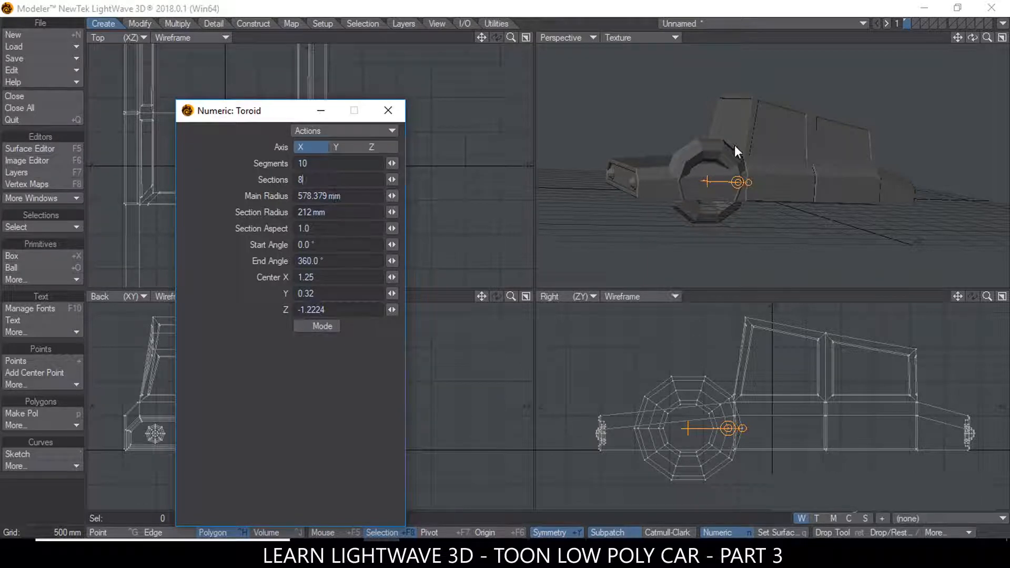
Step: Set the toroid to 12 segments, keeping 8 sections, and close its numeric settings
{"action": "left_click_drag", "start_coordinate": [257, 113], "coordinate": [252, 109]}
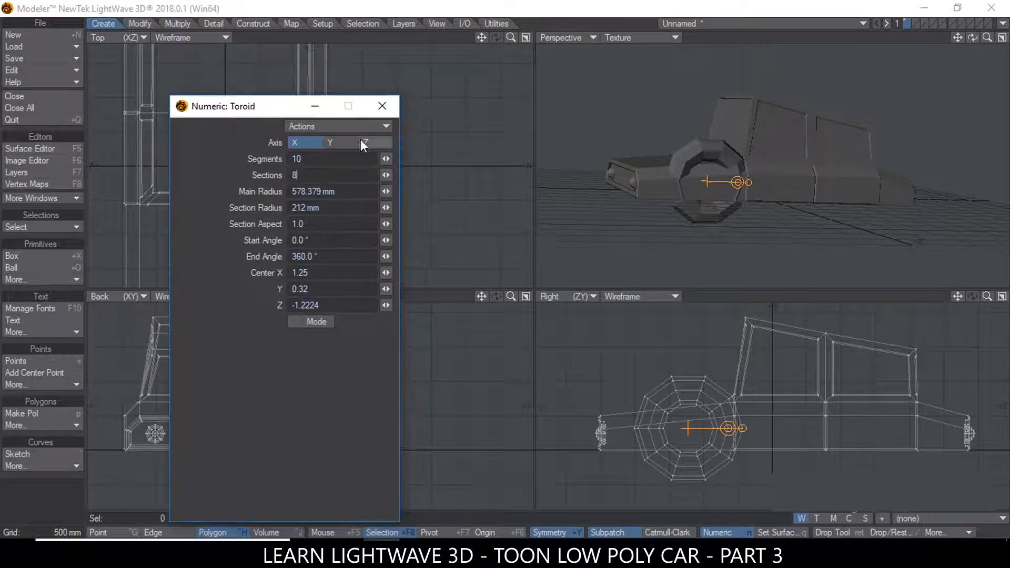
{"action": "left_click", "coordinate": [323, 175]}
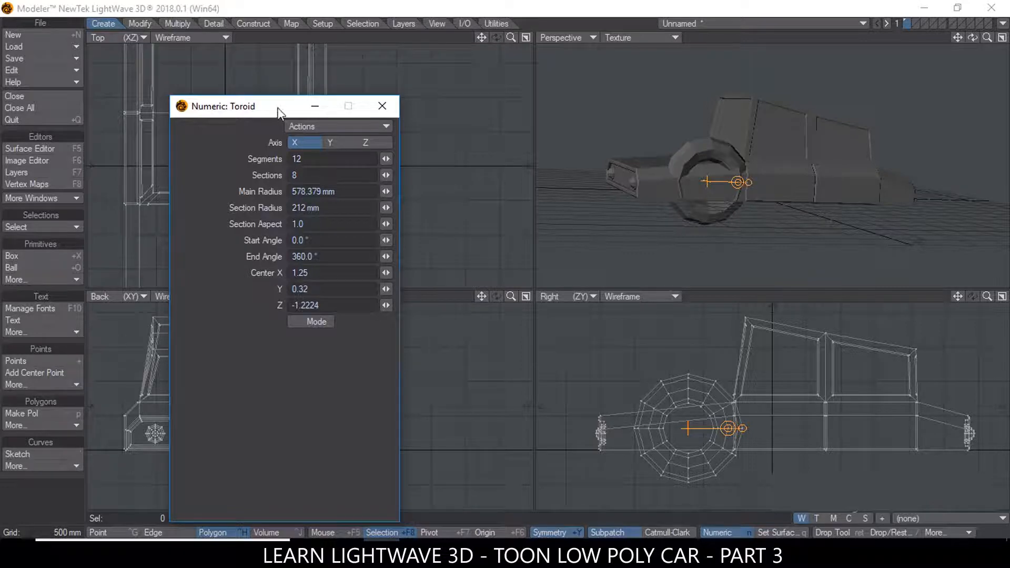
{"action": "left_click_drag", "start_coordinate": [277, 109], "coordinate": [311, 120]}
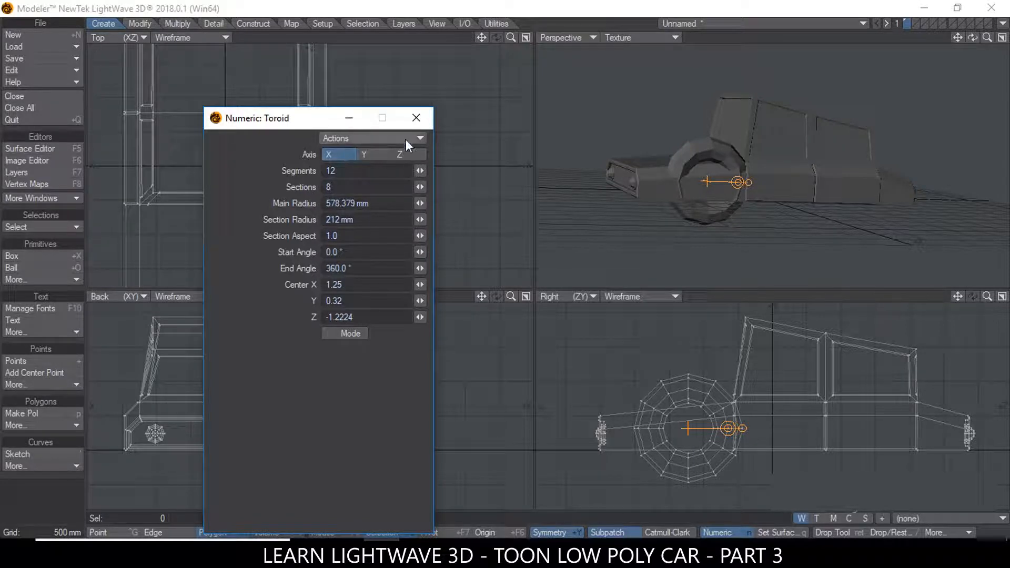
{"action": "left_click", "coordinate": [415, 119]}
Step: Select the whole wheel and move it outward along X, clear of the car's body
{"action": "left_click", "coordinate": [695, 147]}
{"action": "key", "text": "bracketright"}
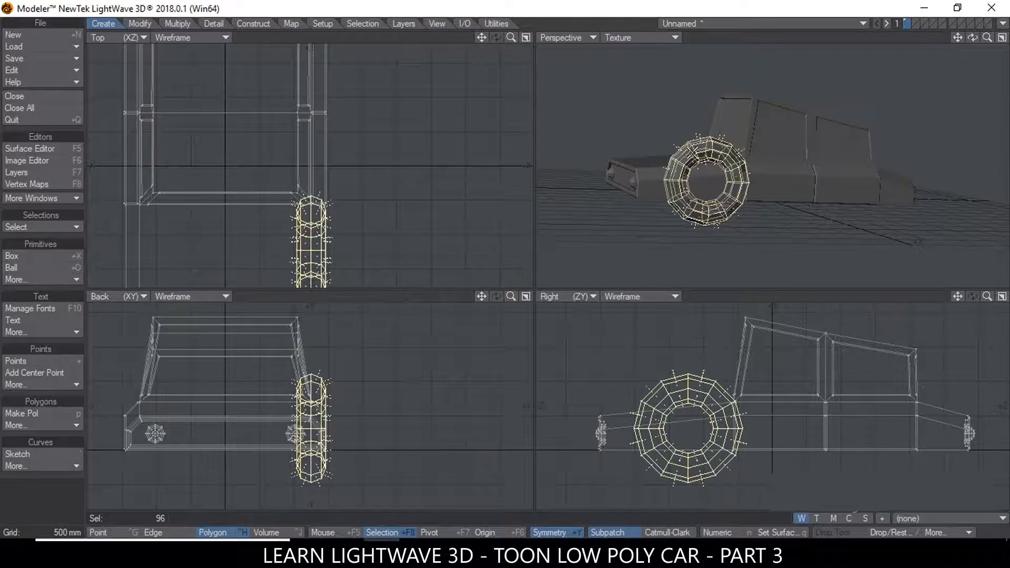
{"action": "key", "text": "t"}
{"action": "left_click_drag", "start_coordinate": [316, 435], "coordinate": [361, 435]}
Step: Scale the wheel down and position it behind the front bumper, centred on the car's bottom line
{"action": "key", "text": "shift+h"}
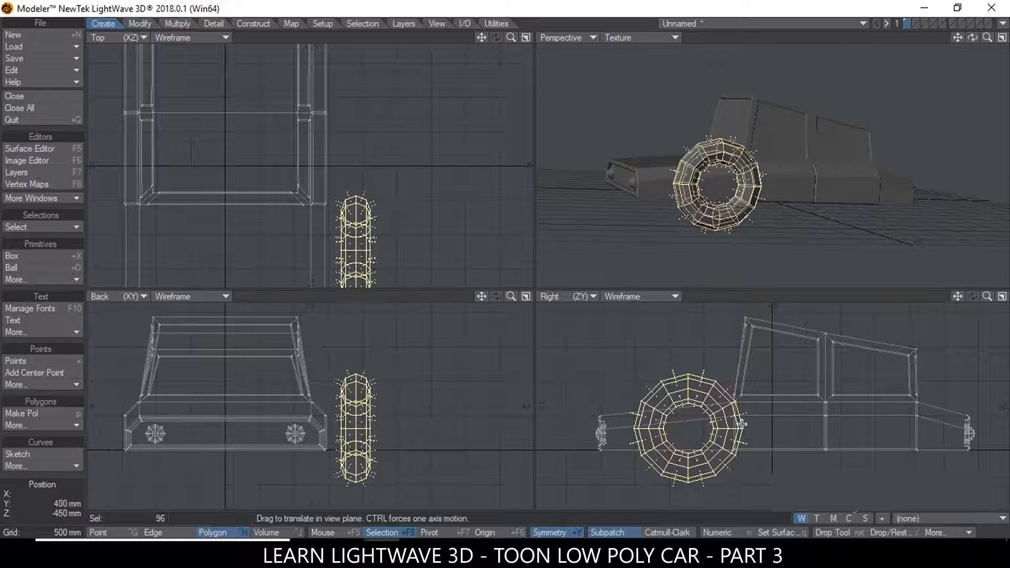
{"action": "left_click_drag", "start_coordinate": [694, 419], "coordinate": [731, 463]}
{"action": "key", "text": "t"}
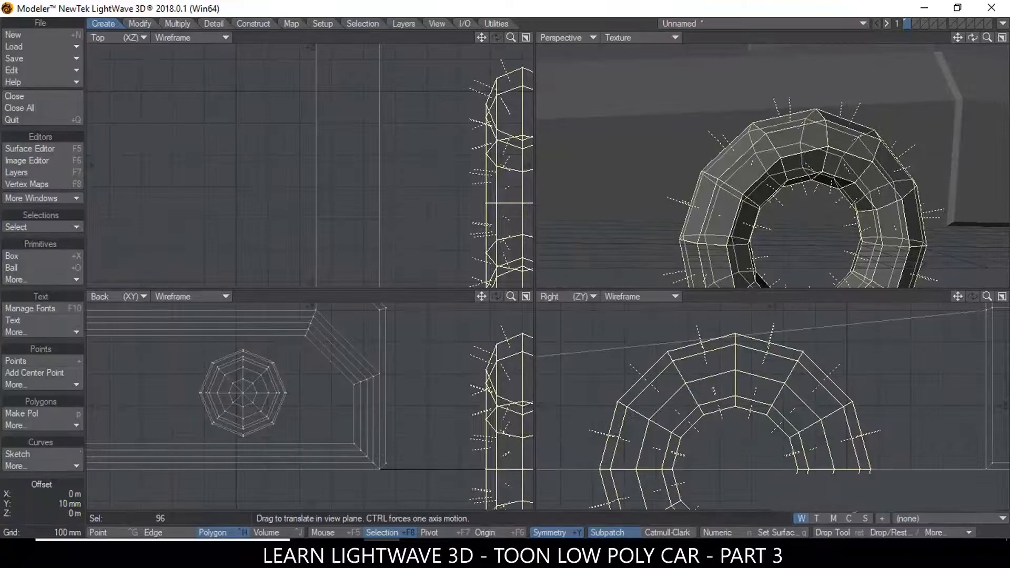
{"action": "left_click_drag", "start_coordinate": [866, 396], "coordinate": [760, 392], "text": "ctrl+alt"}
{"action": "key", "text": "shift+h"}
{"action": "key", "text": "Return"}
{"action": "left_click_drag", "start_coordinate": [863, 163], "coordinate": [845, 167], "text": "ctrl+alt"}
{"action": "left_click_drag", "start_coordinate": [844, 167], "coordinate": [840, 144], "text": "alt"}
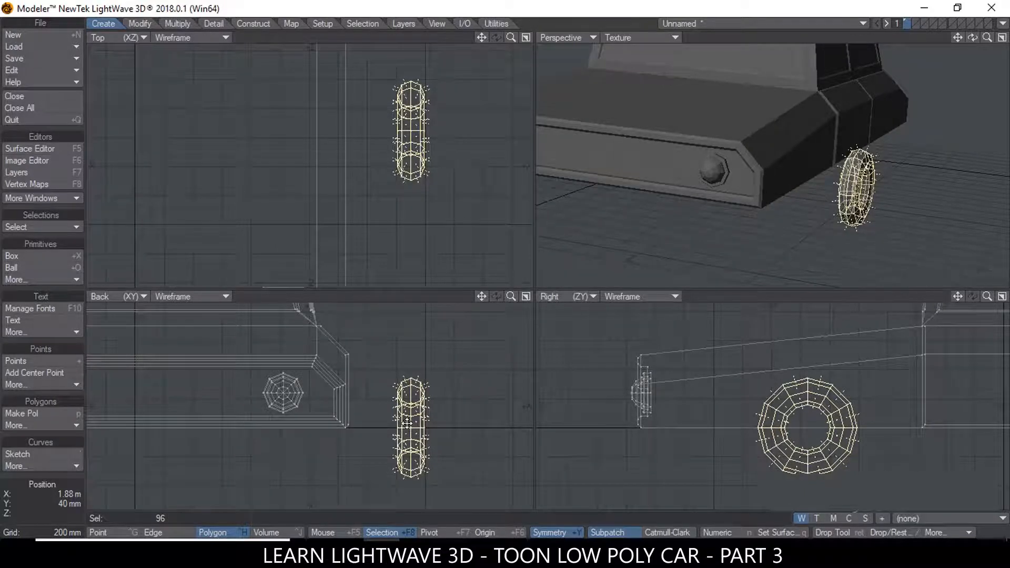
{"action": "key", "text": "shift+h"}
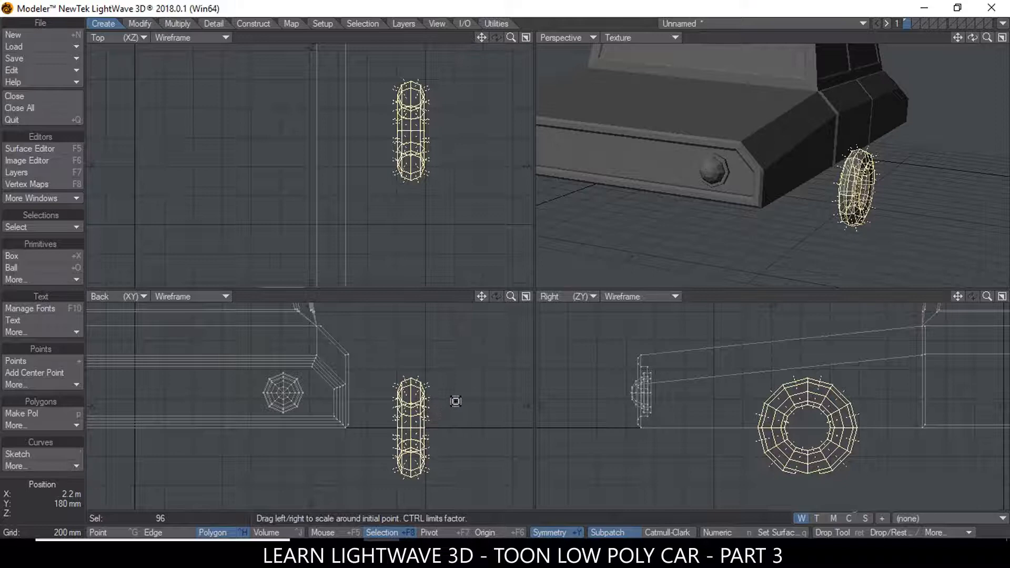
Step: Put the wheel on the second layer and bring the car body back into view
{"action": "left_click", "coordinate": [916, 18]}
{"action": "left_click", "coordinate": [910, 23]}
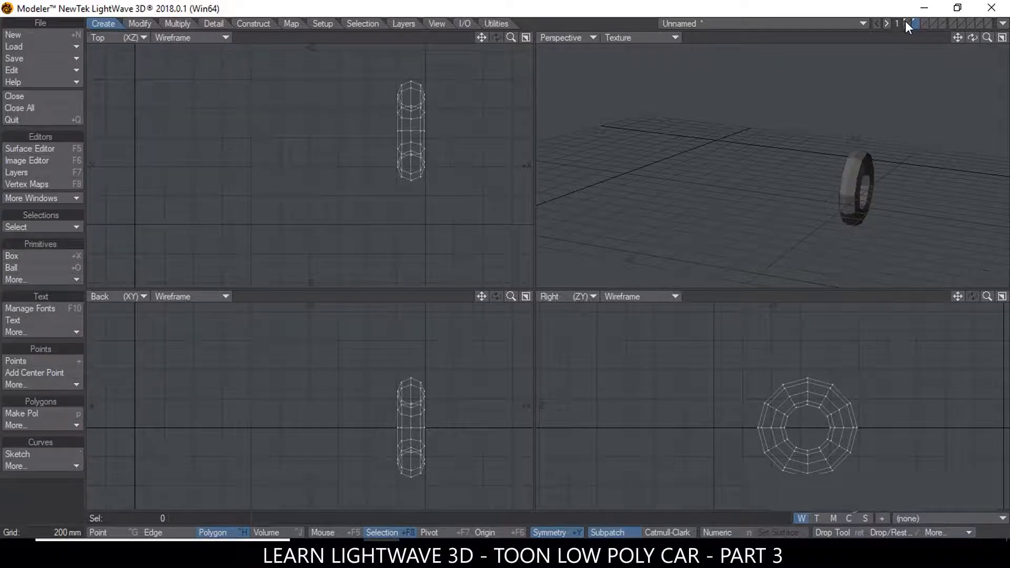
{"action": "left_click", "coordinate": [905, 21]}
{"action": "key", "text": "Return"}
Step: Select the whole wheel and move it 420 mm inward along X, against the side of the car's body
{"action": "mouse_move", "coordinate": [416, 395]}
{"action": "left_mouse_down"}
{"action": "mouse_move", "coordinate": [406, 426]}
{"action": "mouse_move", "coordinate": [356, 426]}
{"action": "left_mouse_up"}
{"action": "key", "text": "]"}
{"action": "key", "text": "t"}
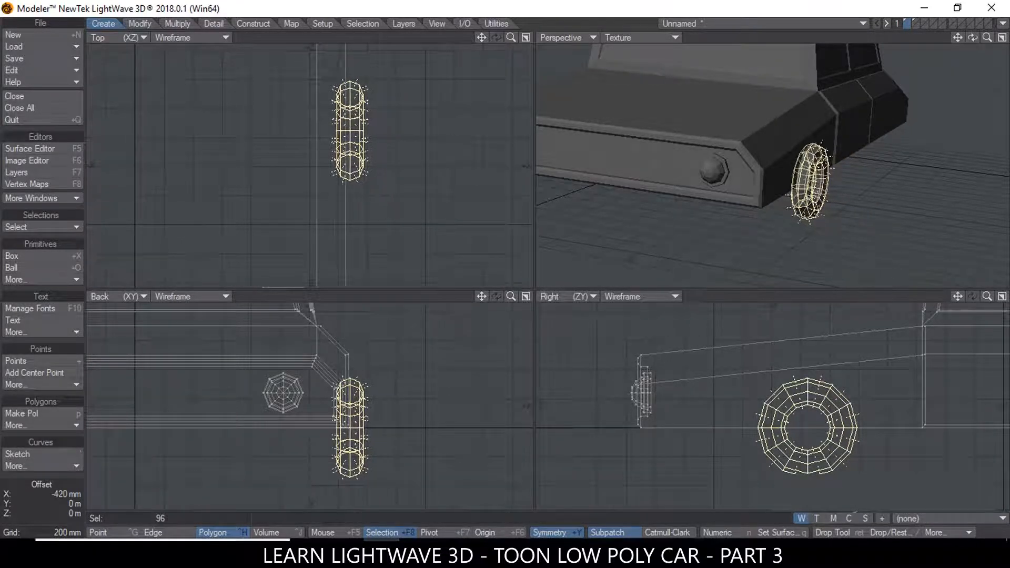
{"action": "left_click_drag", "start_coordinate": [902, 145], "coordinate": [800, 163], "text": "alt"}
{"action": "key", "text": "h"}
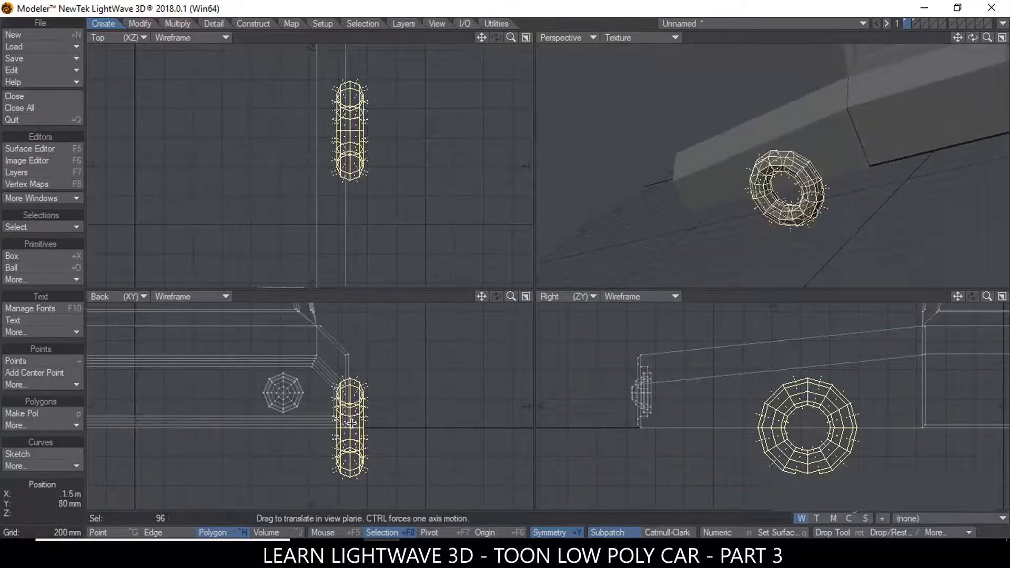
Step: Widen the wheel slightly along X and delete its lower half to make a front wheel arch
{"action": "mouse_move", "coordinate": [347, 425]}
{"action": "left_mouse_down"}
{"action": "mouse_move", "coordinate": [373, 425]}
{"action": "mouse_move", "coordinate": [354, 425]}
{"action": "left_mouse_up"}
{"action": "left_click_drag", "start_coordinate": [851, 193], "coordinate": [791, 190], "text": "alt"}
{"action": "key", "text": "Return"}
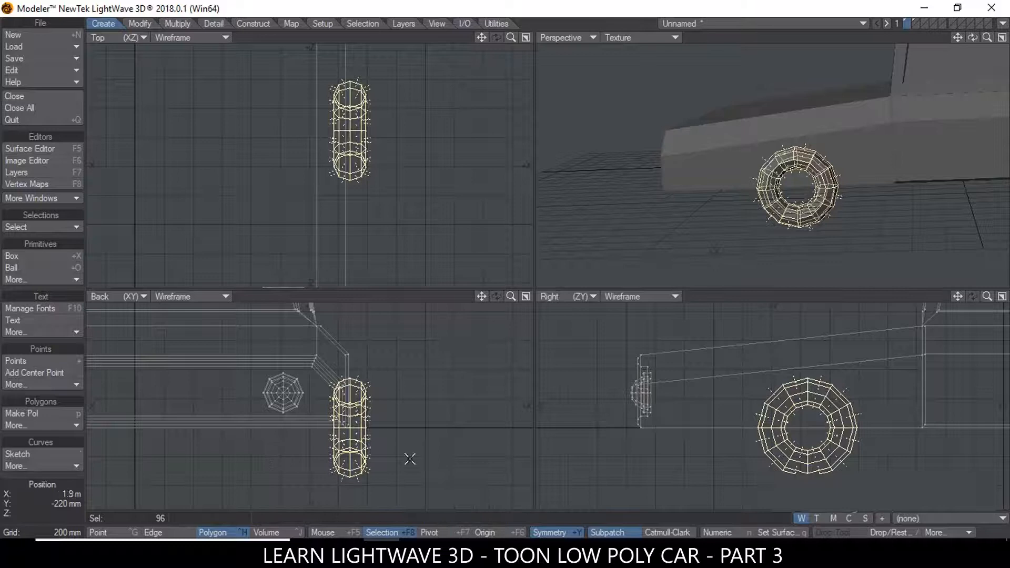
{"action": "mouse_move", "coordinate": [258, 369]}
{"action": "left_mouse_down"}
{"action": "mouse_move", "coordinate": [407, 315]}
{"action": "mouse_move", "coordinate": [443, 426]}
{"action": "left_mouse_up"}
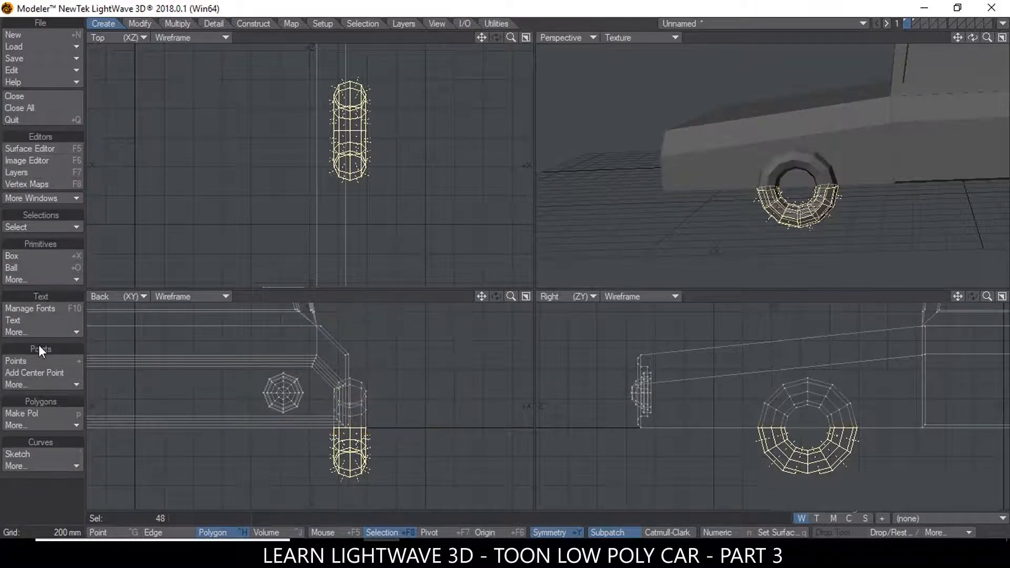
{"action": "key", "text": "Delete"}
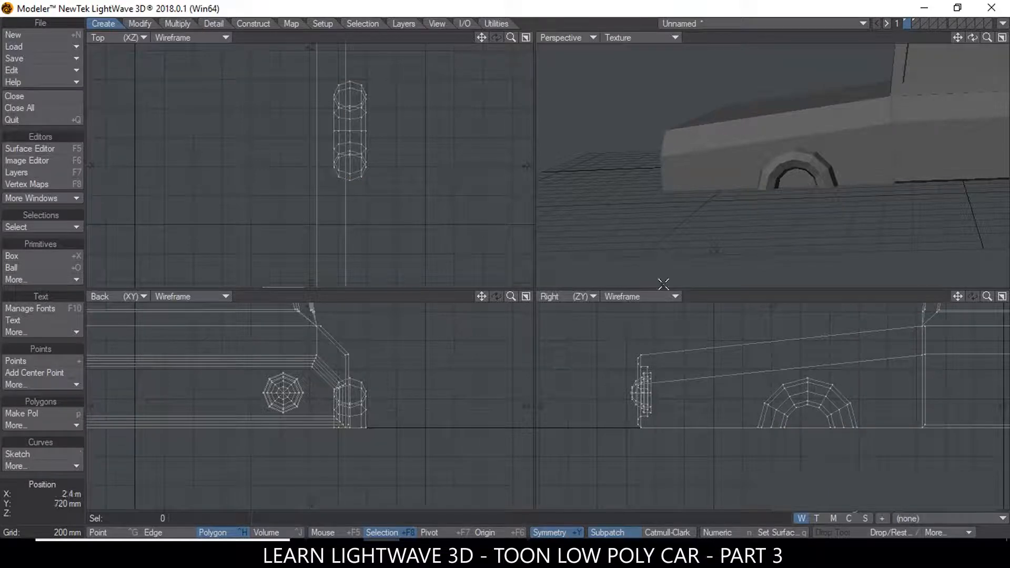
Step: Copy the front wheel arch and move the copy along Z to the rear wheel position on the same side
{"action": "scroll", "coordinate": [820, 160], "scroll_direction": "up", "scroll_amount": 2}
{"action": "left_click_drag", "start_coordinate": [775, 158], "coordinate": [744, 172], "text": "alt"}
{"action": "left_click_drag", "start_coordinate": [913, 169], "coordinate": [831, 162], "text": "ctrl+alt"}
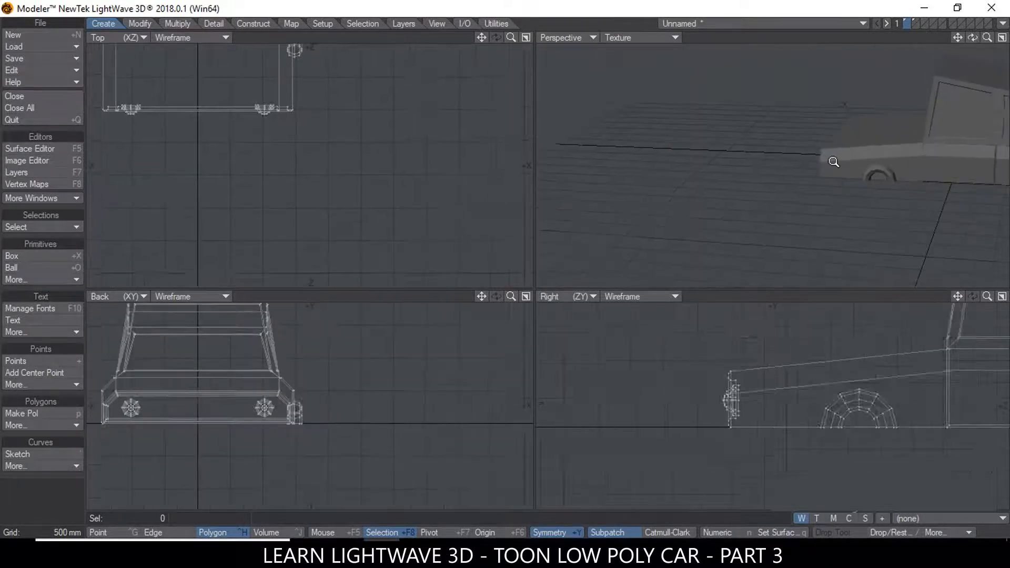
{"action": "left_click_drag", "start_coordinate": [957, 38], "coordinate": [841, 176]}
{"action": "left_click_drag", "start_coordinate": [746, 169], "coordinate": [794, 166], "text": "ctrl+alt"}
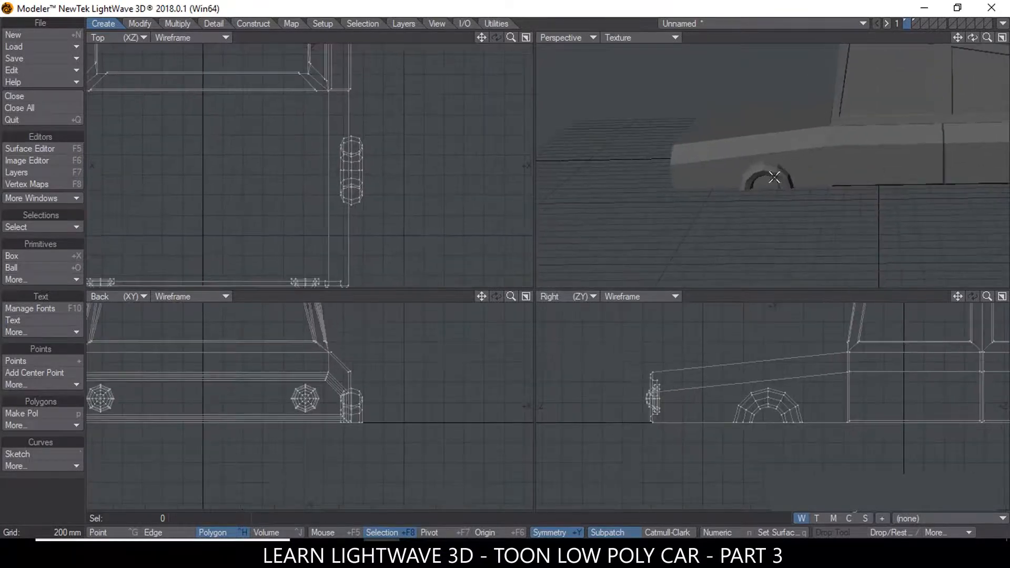
{"action": "key", "text": "bracketright"}
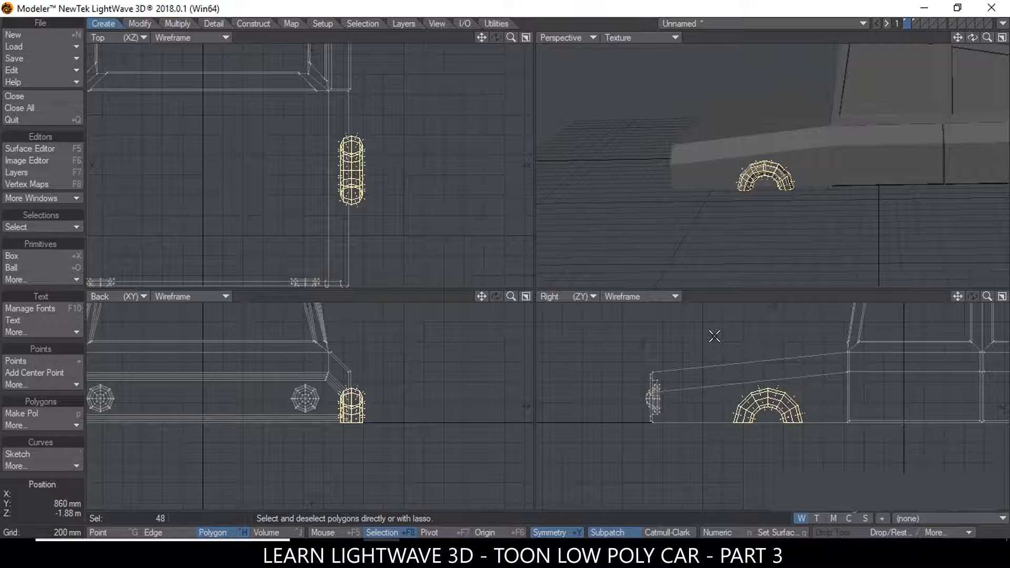
{"action": "key", "text": "t"}
{"action": "left_click_drag", "start_coordinate": [847, 361], "coordinate": [732, 377], "text": "ctrl+alt"}
{"action": "left_click_drag", "start_coordinate": [798, 385], "coordinate": [947, 385], "text": "ctrl"}
{"action": "left_click_drag", "start_coordinate": [957, 296], "coordinate": [918, 345]}
{"action": "left_click_drag", "start_coordinate": [852, 391], "coordinate": [914, 391], "text": "ctrl"}
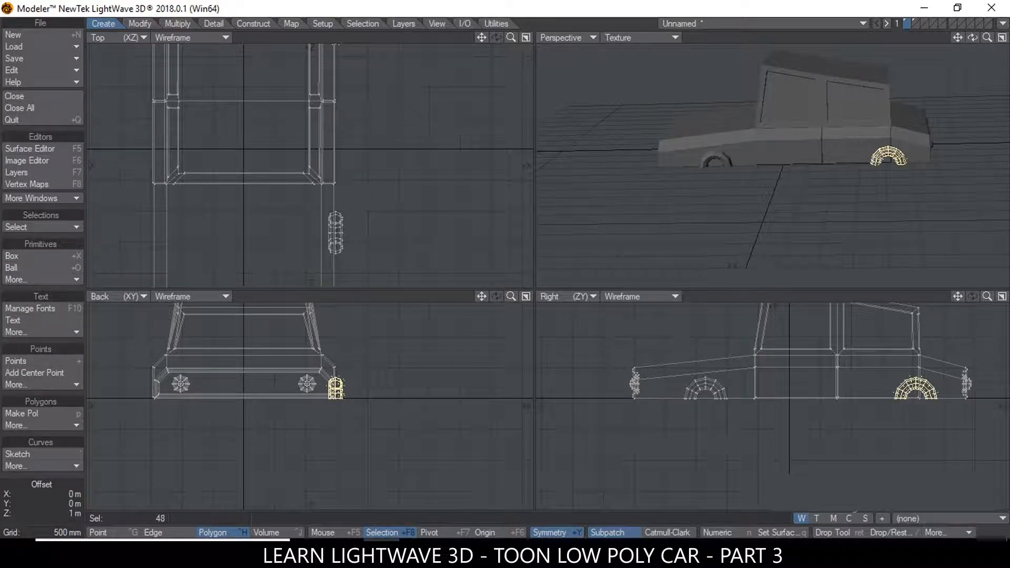
{"action": "key", "text": "Return"}
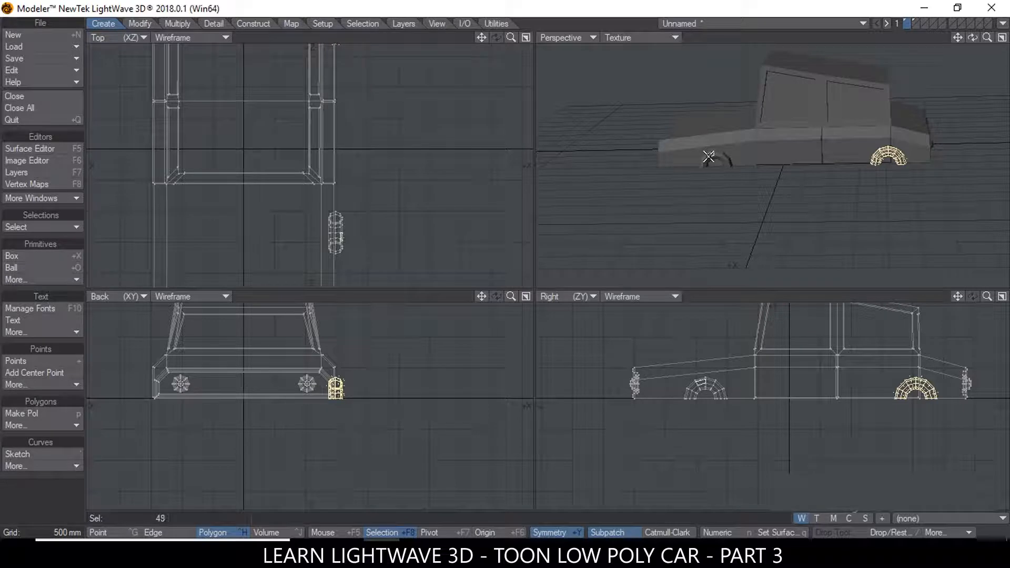
Step: Mirror the front and rear wheel arches on the X axis, centred at 0 m, onto the car's other side
{"action": "key", "text": "bracketright"}
{"action": "key", "text": "shift+v"}
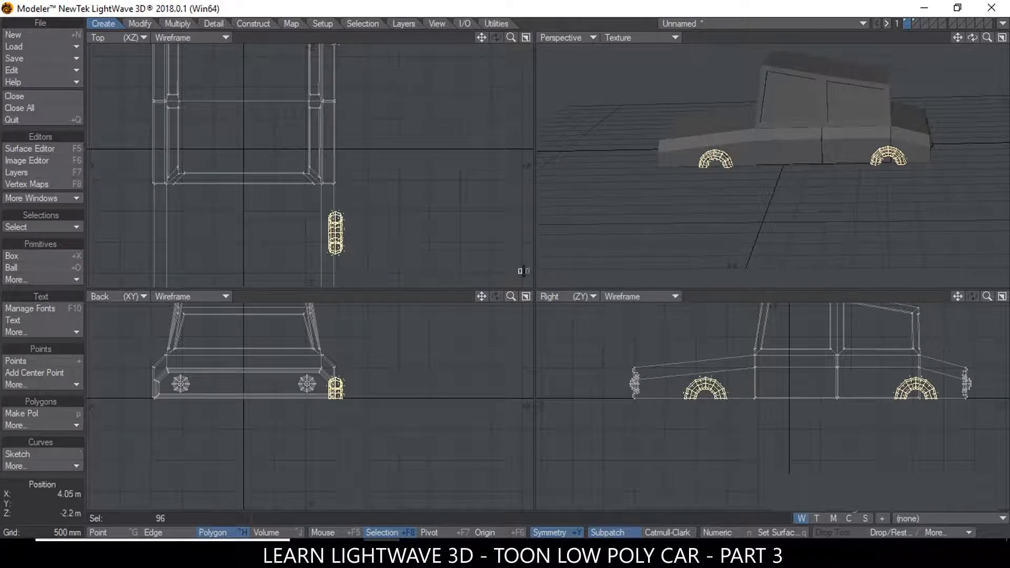
{"action": "key", "text": "n"}
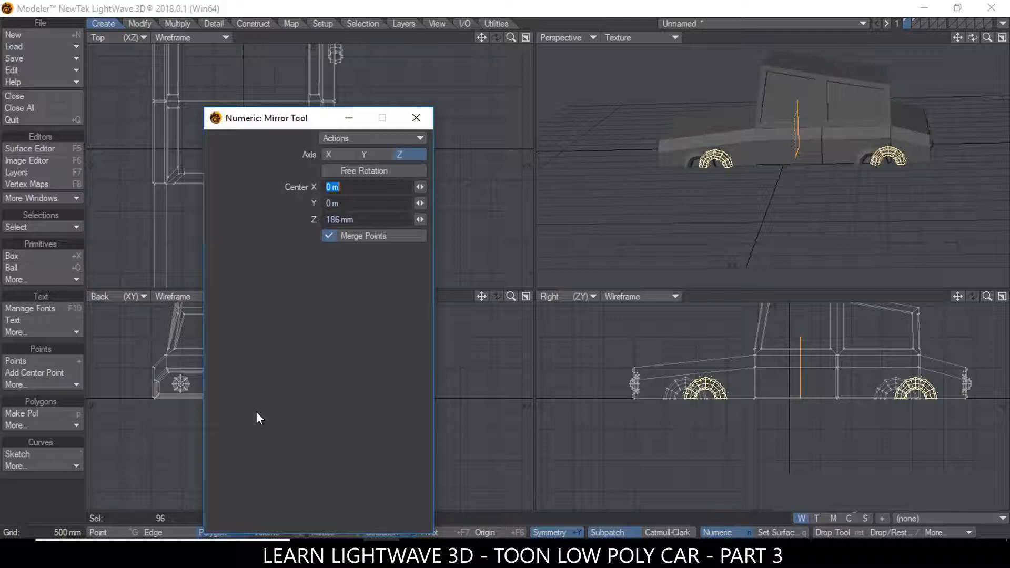
{"action": "left_click", "coordinate": [340, 153]}
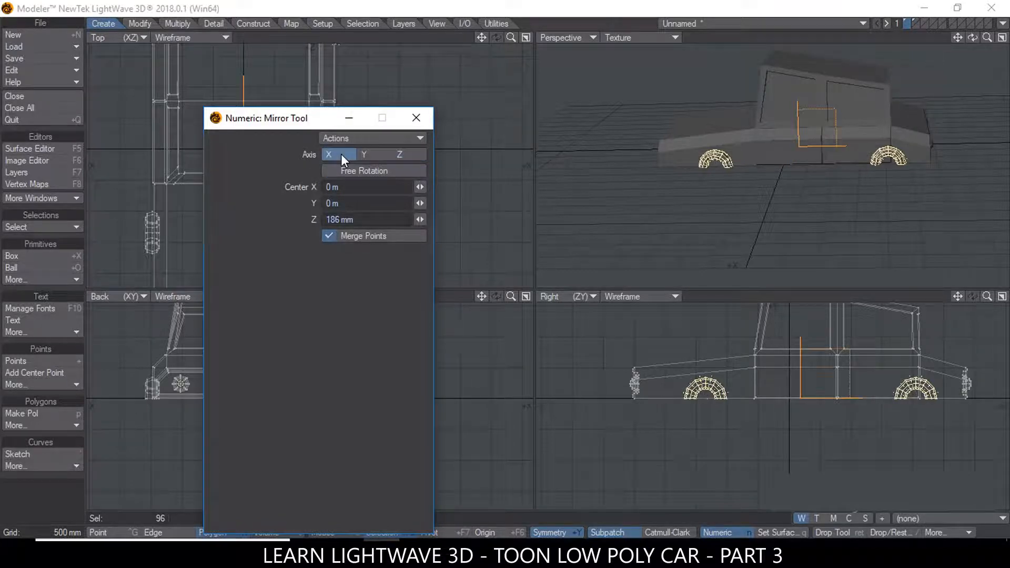
{"action": "left_click", "coordinate": [418, 120]}
{"action": "key", "text": "space"}
{"action": "left_click_drag", "start_coordinate": [757, 171], "coordinate": [875, 153], "text": "alt"}
{"action": "key", "text": "/"}
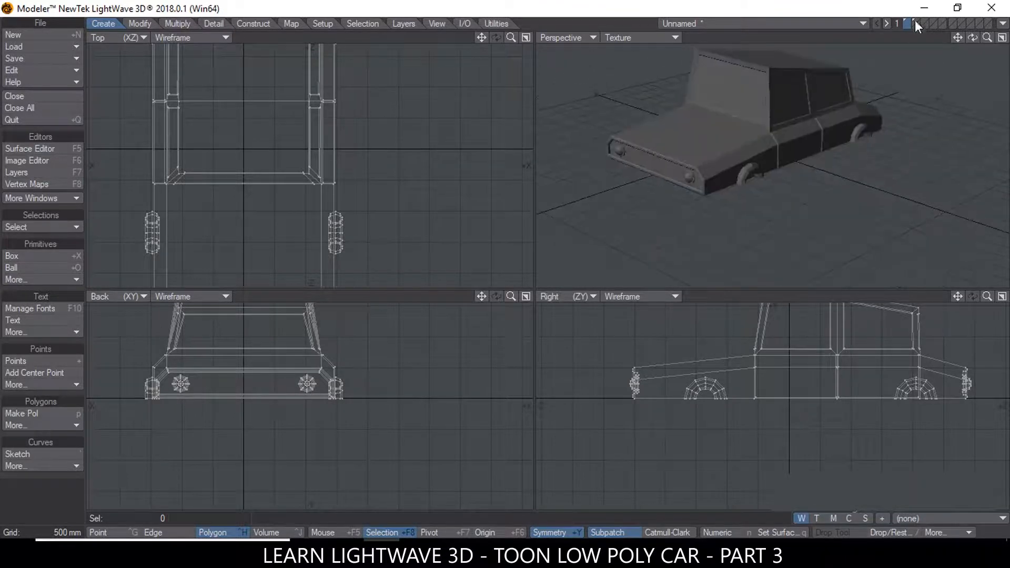
Step: Copy the full wheel from the second layer into the car body's layer and move it inward against the front arch
{"action": "left_click", "coordinate": [915, 23]}
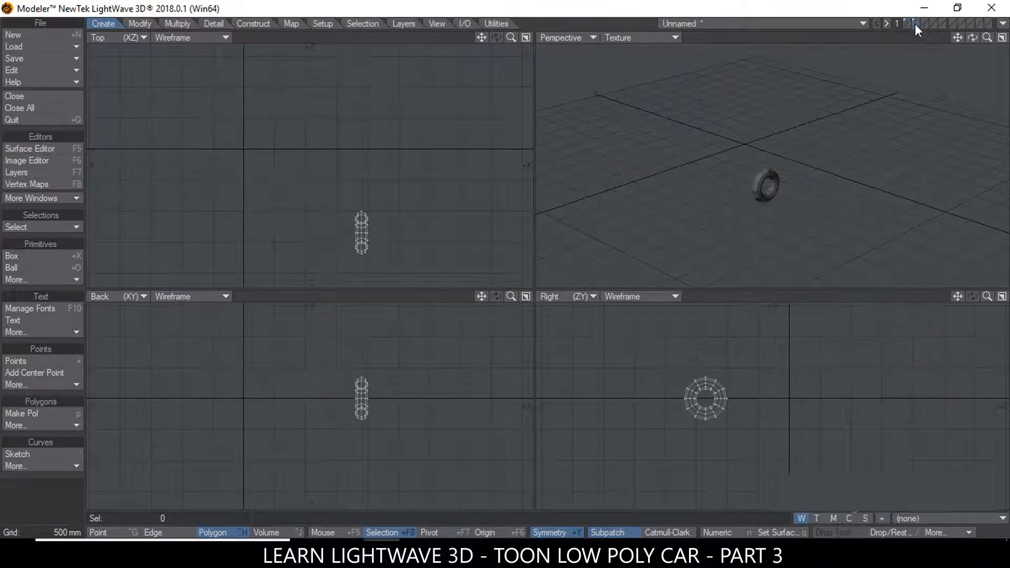
{"action": "left_click", "coordinate": [905, 22]}
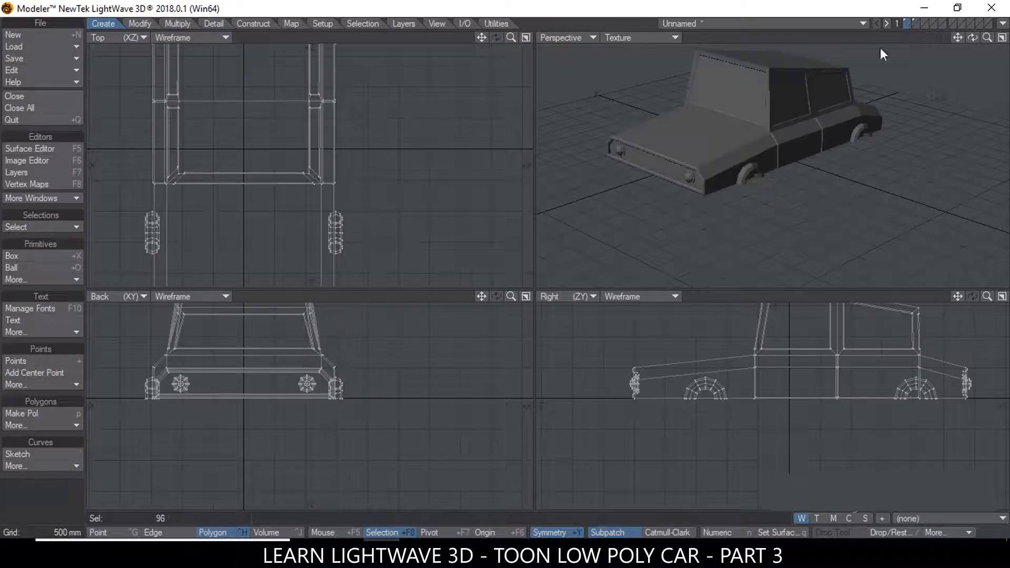
{"action": "key", "text": "ctrl+v"}
{"action": "key", "text": "t"}
{"action": "left_click_drag", "start_coordinate": [352, 395], "coordinate": [397, 402], "text": "ctrl+alt"}
Step: Scale the wheel down to fit inside the front arch and adjust its height beneath it
{"action": "key", "text": "shift+h"}
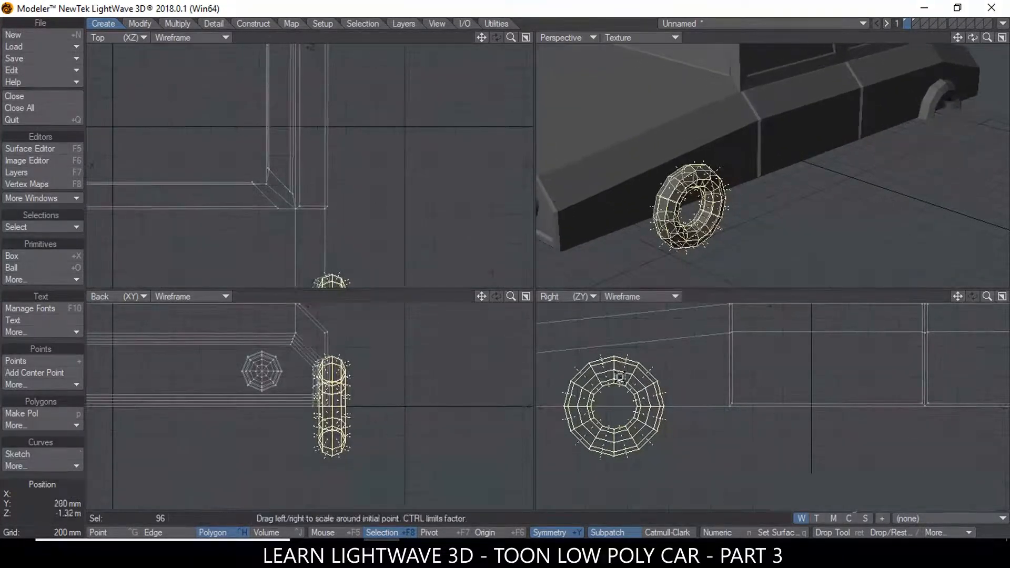
{"action": "mouse_move", "coordinate": [622, 382]}
{"action": "left_mouse_down"}
{"action": "mouse_move", "coordinate": [590, 382]}
{"action": "mouse_move", "coordinate": [622, 393]}
{"action": "mouse_move", "coordinate": [622, 406]}
{"action": "mouse_move", "coordinate": [623, 395]}
{"action": "left_mouse_up"}
{"action": "key", "text": "t"}
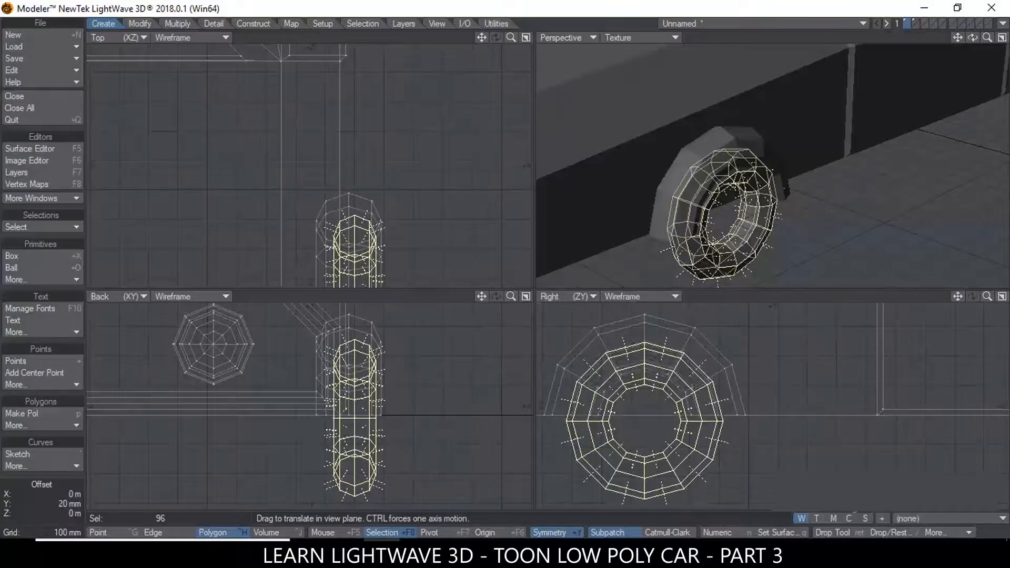
{"action": "left_click_drag", "start_coordinate": [689, 472], "coordinate": [690, 469]}
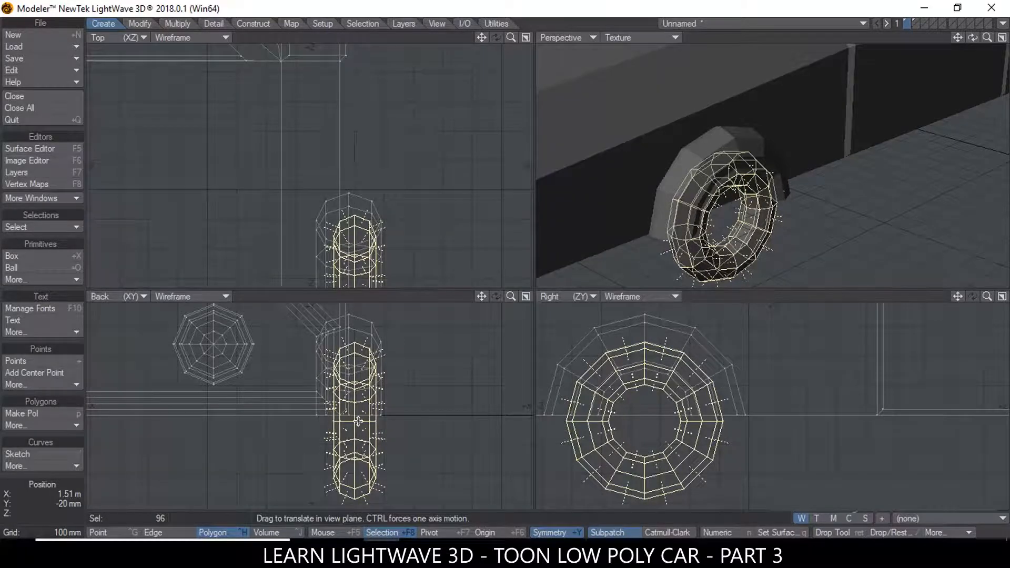
{"action": "key", "text": "Return"}
Step: Move the wheel 60 mm outward along X so it protrudes from the arch, and clear the selection
{"action": "key", "text": "t"}
{"action": "left_click_drag", "start_coordinate": [354, 417], "coordinate": [373, 417]}
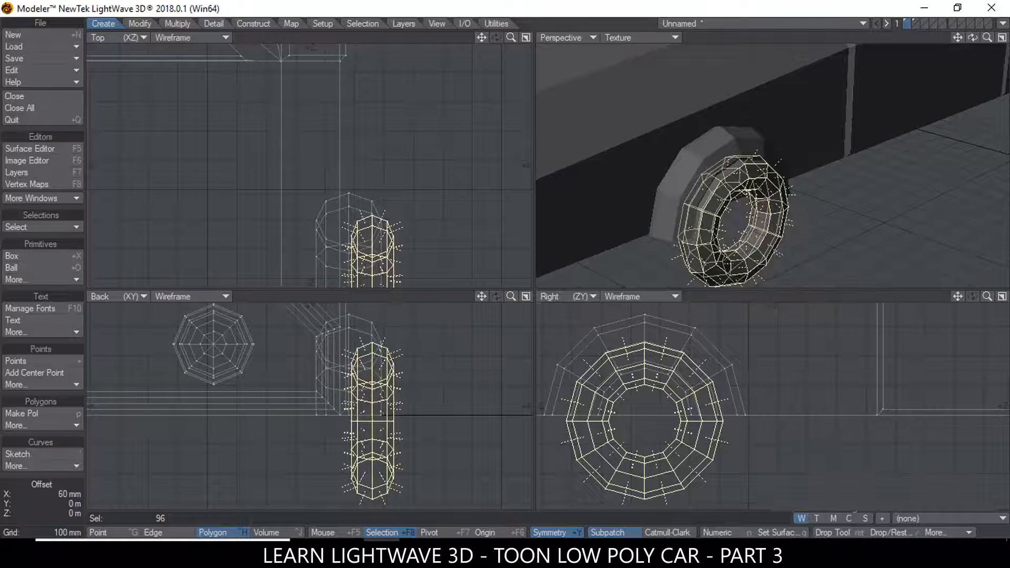
{"action": "left_click", "coordinate": [140, 516]}
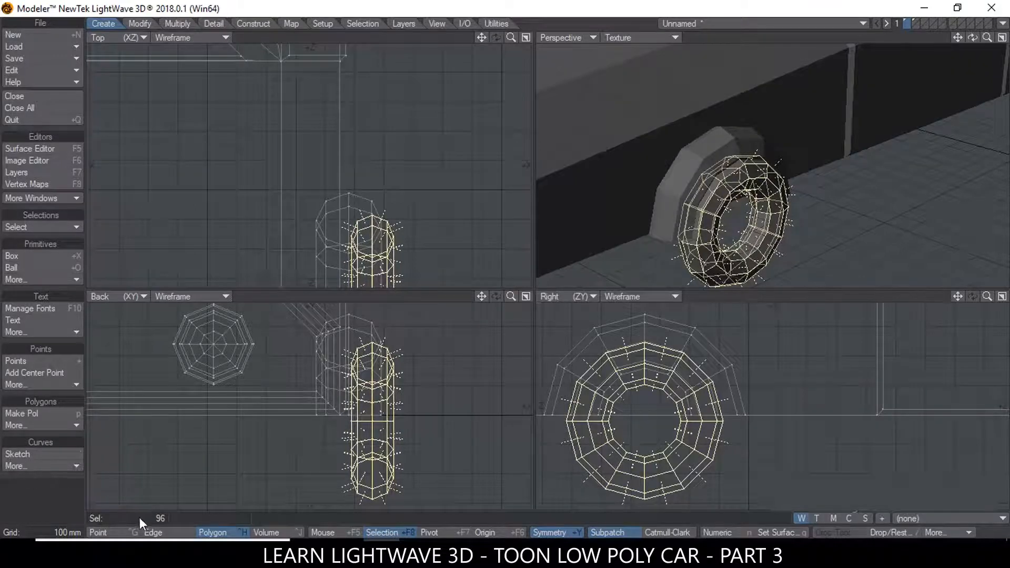
{"action": "left_click", "coordinate": [140, 516]}
Step: Select the whole front wheel and scale it down slightly more for extra clearance under the arch
{"action": "left_click_drag", "start_coordinate": [803, 221], "coordinate": [714, 194], "text": "alt"}
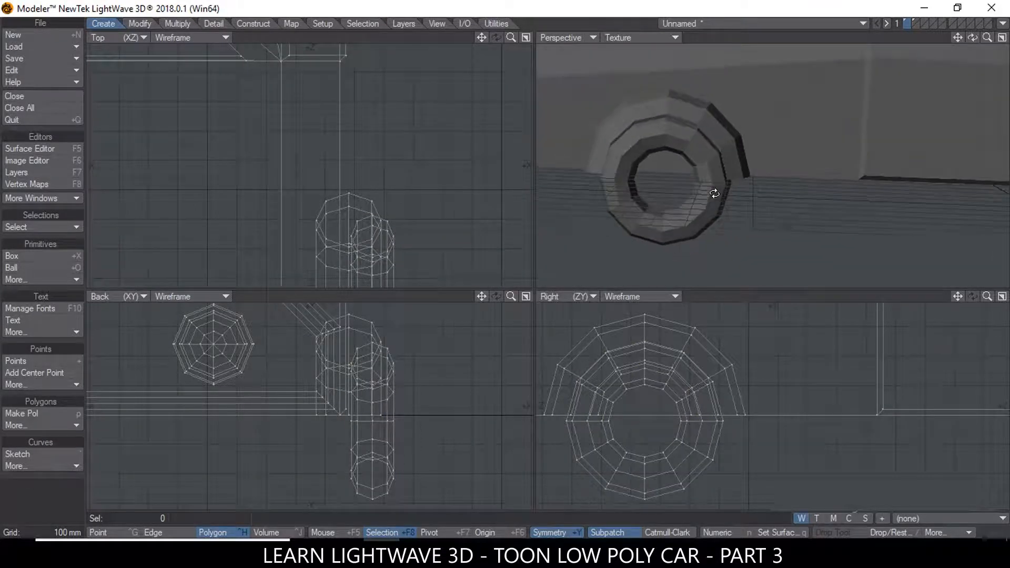
{"action": "double_click", "coordinate": [685, 146]}
{"action": "key", "text": "shift+h"}
{"action": "mouse_move", "coordinate": [654, 401]}
{"action": "left_mouse_down"}
{"action": "mouse_move", "coordinate": [618, 401]}
{"action": "mouse_move", "coordinate": [651, 403]}
{"action": "left_mouse_up"}
{"action": "key", "text": "t"}
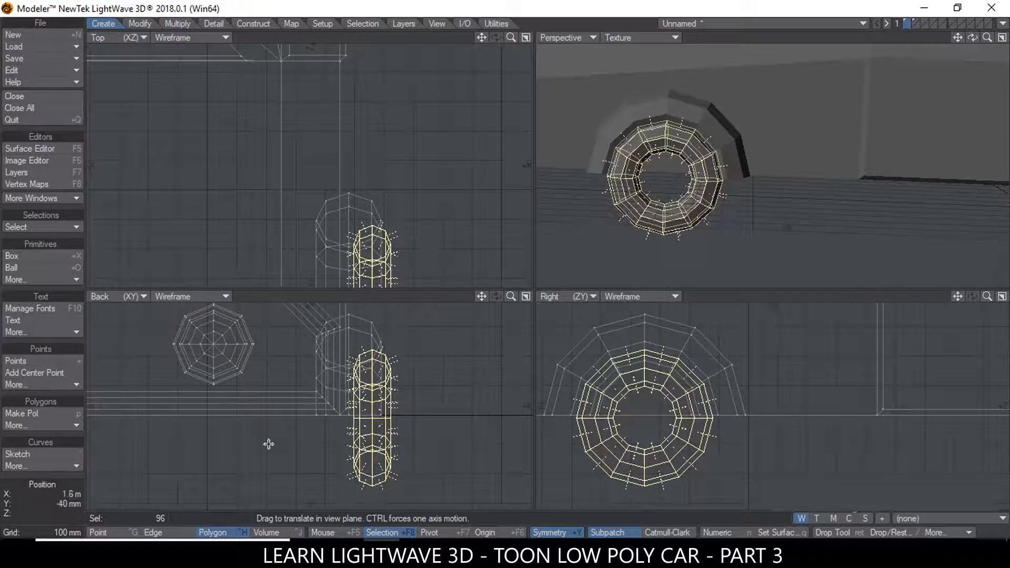
{"action": "left_click", "coordinate": [157, 519]}
Step: Select all four wheel arches together with the complete front wheel
{"action": "left_click_drag", "start_coordinate": [842, 147], "coordinate": [631, 158], "text": "ctrl+alt"}
{"action": "mouse_move", "coordinate": [699, 161]}
{"action": "left_mouse_down", "text": "alt"}
{"action": "mouse_move", "coordinate": [744, 171]}
{"action": "mouse_move", "coordinate": [771, 198]}
{"action": "mouse_move", "coordinate": [701, 184]}
{"action": "mouse_move", "coordinate": [677, 153]}
{"action": "mouse_move", "coordinate": [706, 171]}
{"action": "left_mouse_up", "text": "alt"}
{"action": "left_click_drag", "start_coordinate": [860, 164], "coordinate": [870, 165], "text": "ctrl+alt"}
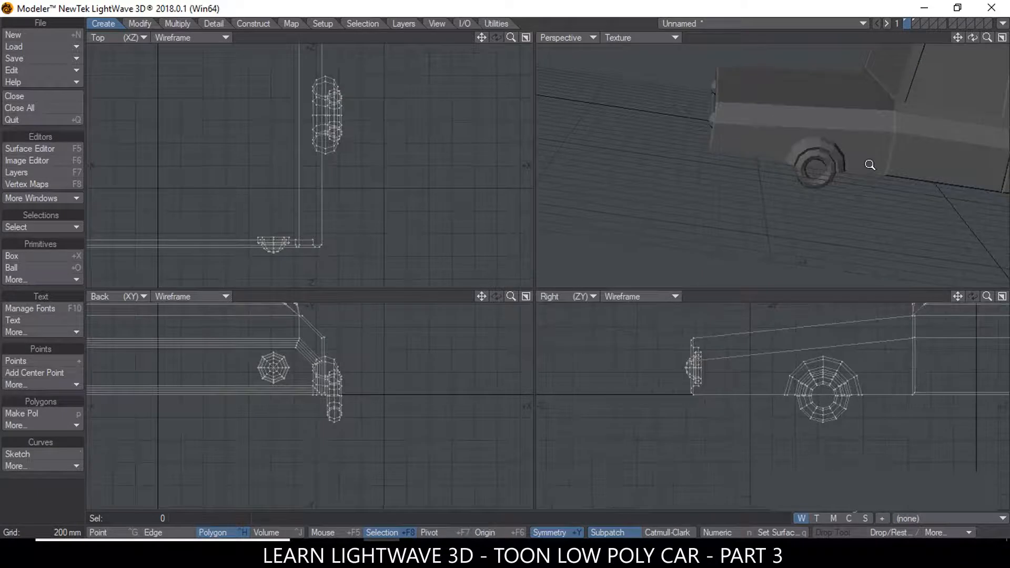
{"action": "left_click_drag", "start_coordinate": [956, 43], "coordinate": [958, 41]}
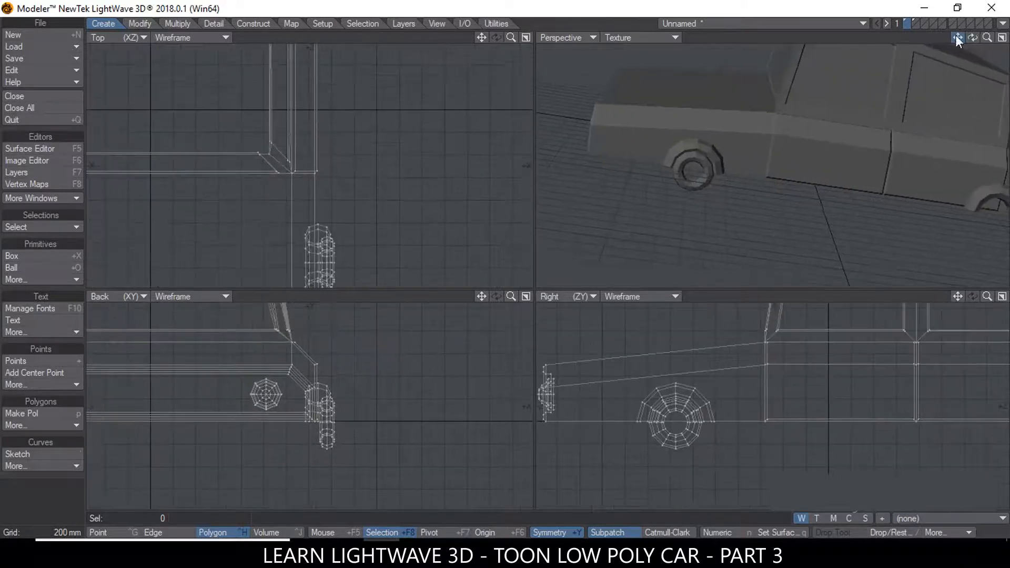
{"action": "left_click", "coordinate": [703, 148]}
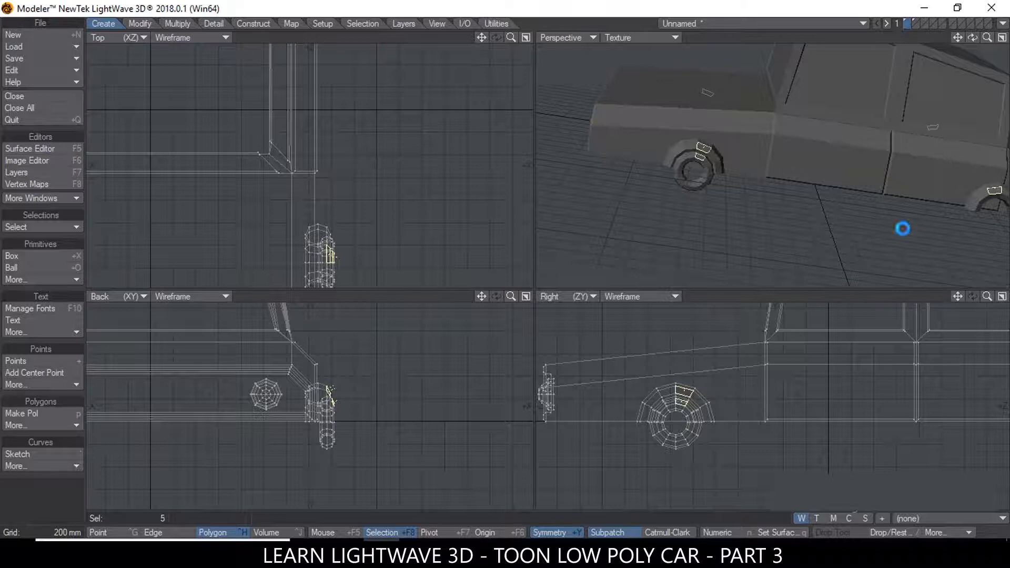
{"action": "key", "text": "]"}
Step: Try to enlarge the selected wheel arches and front wheel around a point near the wheel's centre
{"action": "key", "text": "shift+h"}
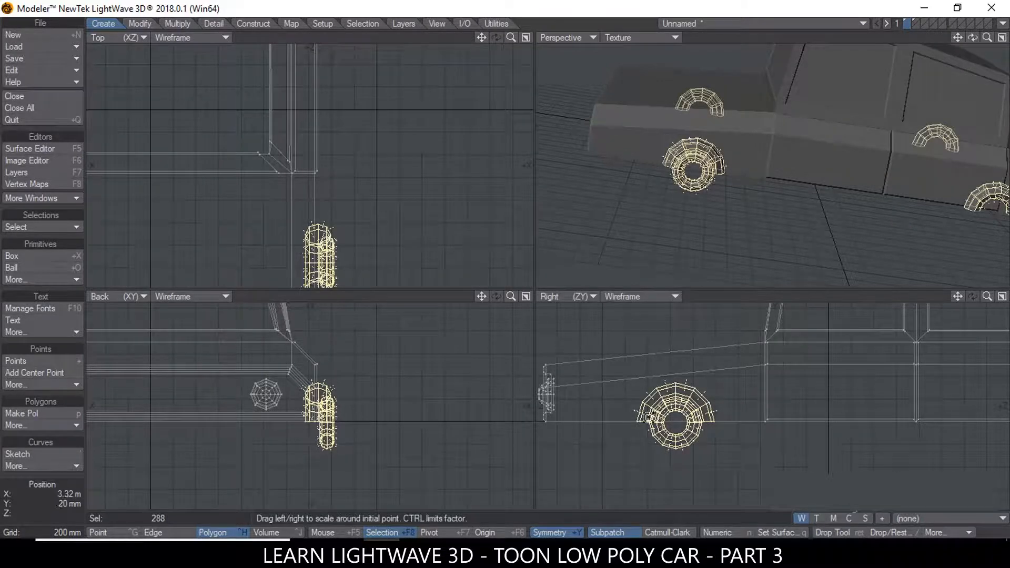
{"action": "left_click_drag", "start_coordinate": [670, 415], "coordinate": [683, 415]}
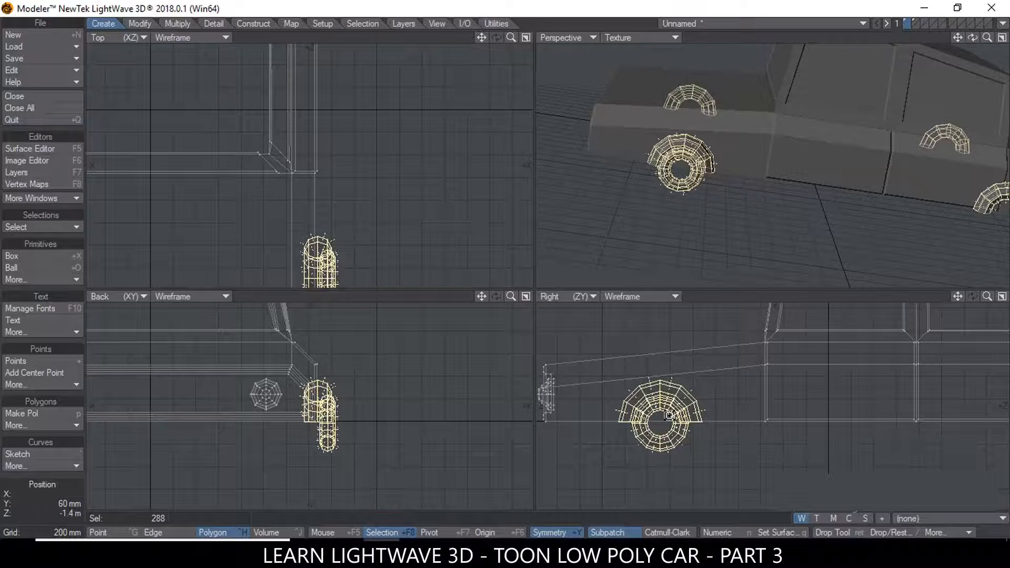
{"action": "key", "text": "ctrl+z"}
{"action": "key", "text": "Return"}
Step: Scale the selected wheel arches and front wheel to 115% and clear the selection
{"action": "left_click_drag", "start_coordinate": [958, 298], "coordinate": [873, 304]}
{"action": "scroll", "coordinate": [892, 399], "scroll_direction": "down", "scroll_amount": 3}
{"action": "left_click_drag", "start_coordinate": [683, 418], "coordinate": [710, 418]}
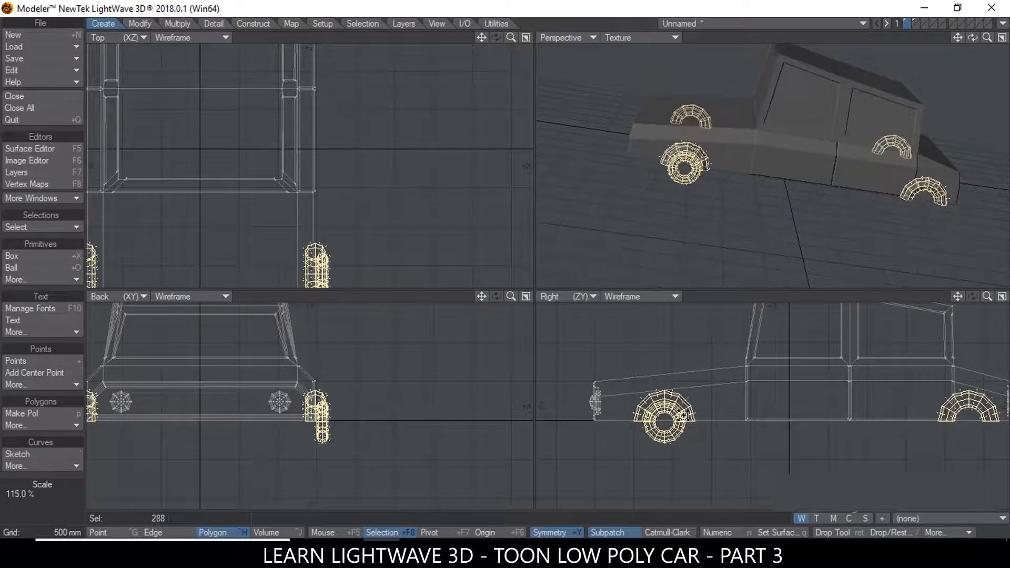
{"action": "left_click", "coordinate": [156, 519]}
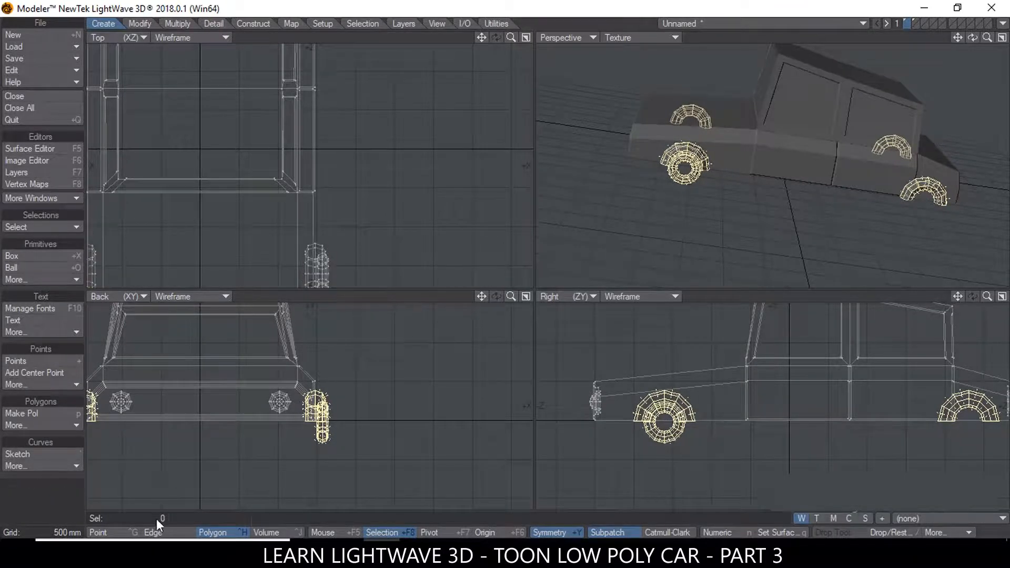
Step: Copy the front headlights, move the copies to the sides at the front wheels, and rotate them to face outward along X
{"action": "scroll", "coordinate": [863, 167], "scroll_direction": "down", "scroll_amount": 2}
{"action": "left_click_drag", "start_coordinate": [851, 190], "coordinate": [788, 178], "text": "alt"}
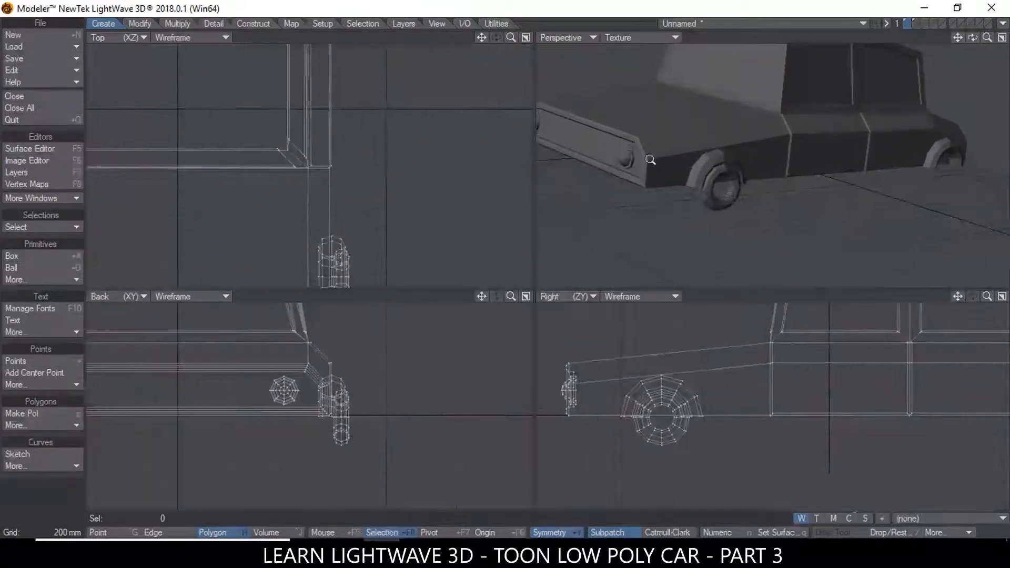
{"action": "left_click_drag", "start_coordinate": [650, 160], "coordinate": [784, 224], "text": "ctrl+alt"}
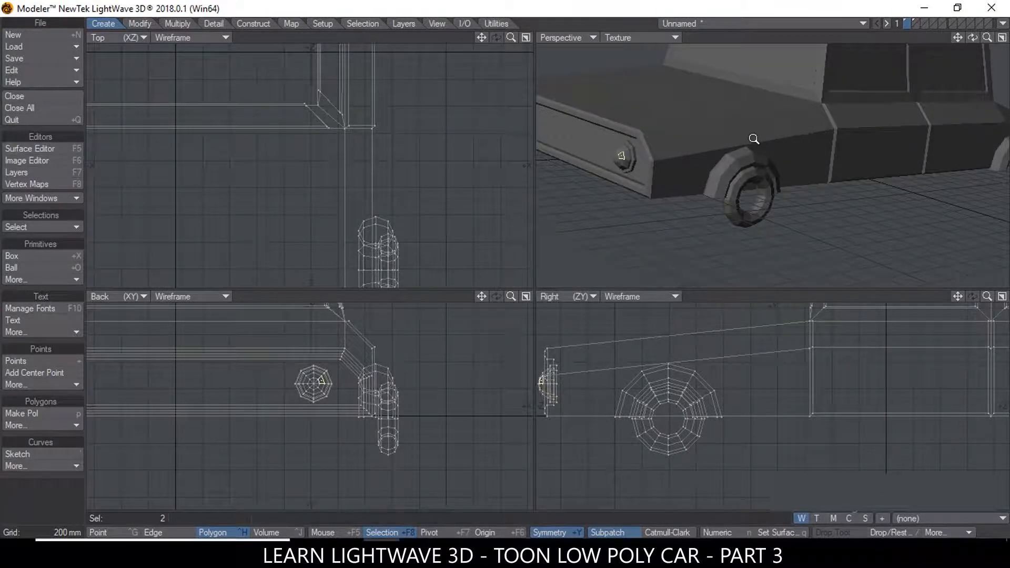
{"action": "left_click_drag", "start_coordinate": [753, 138], "coordinate": [751, 139], "text": "ctrl+alt"}
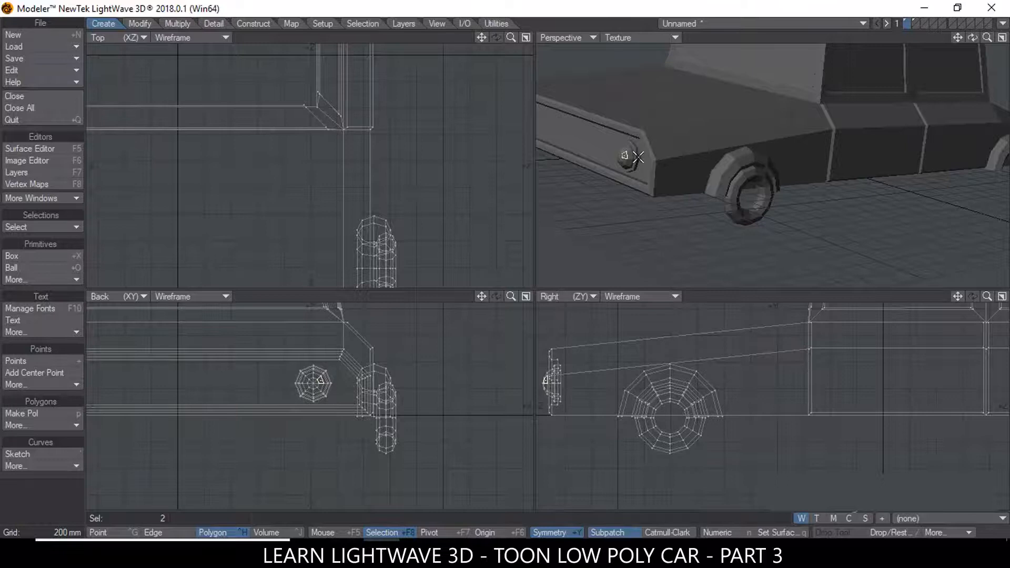
{"action": "key", "text": "bracketright"}
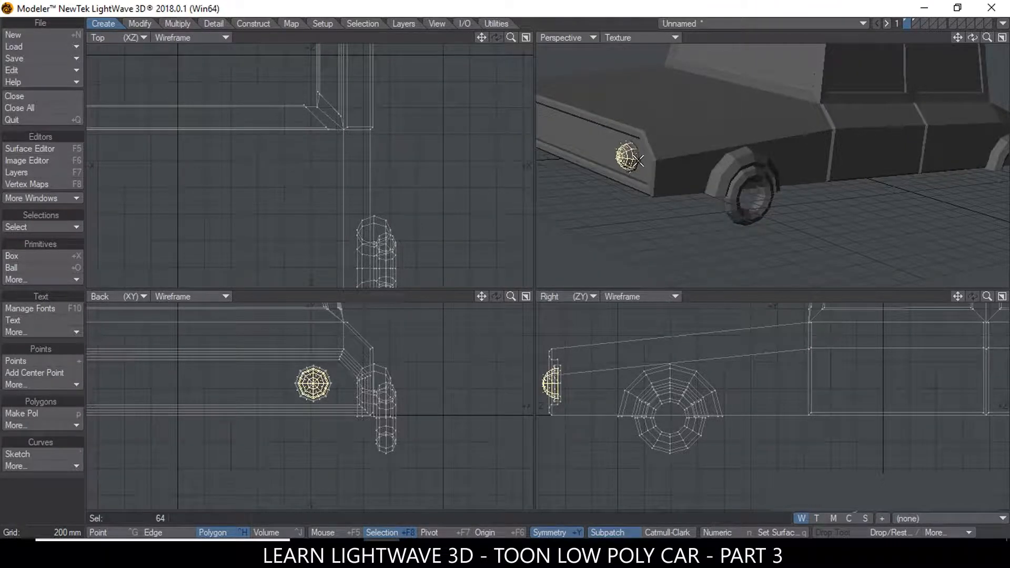
{"action": "key", "text": "t"}
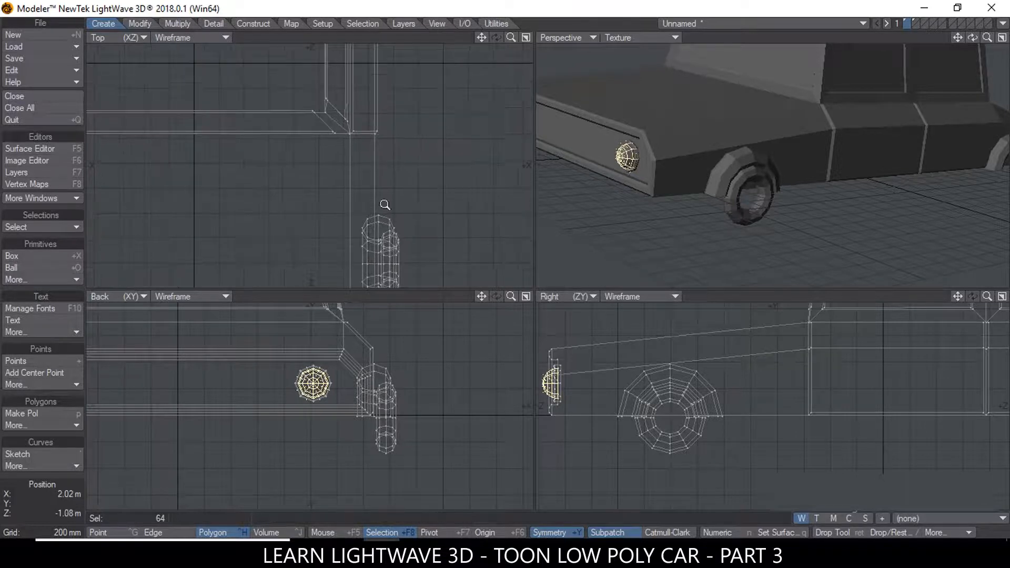
{"action": "key", "text": "a"}
{"action": "left_click_drag", "start_coordinate": [377, 267], "coordinate": [408, 186], "text": "alt"}
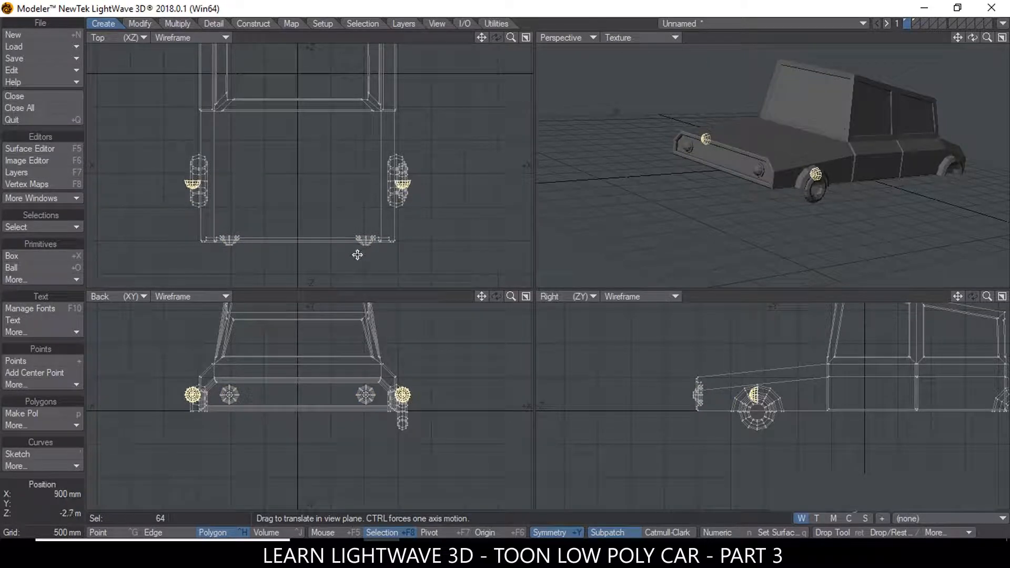
{"action": "key", "text": "y"}
{"action": "left_click_drag", "start_coordinate": [403, 182], "coordinate": [415, 182]}
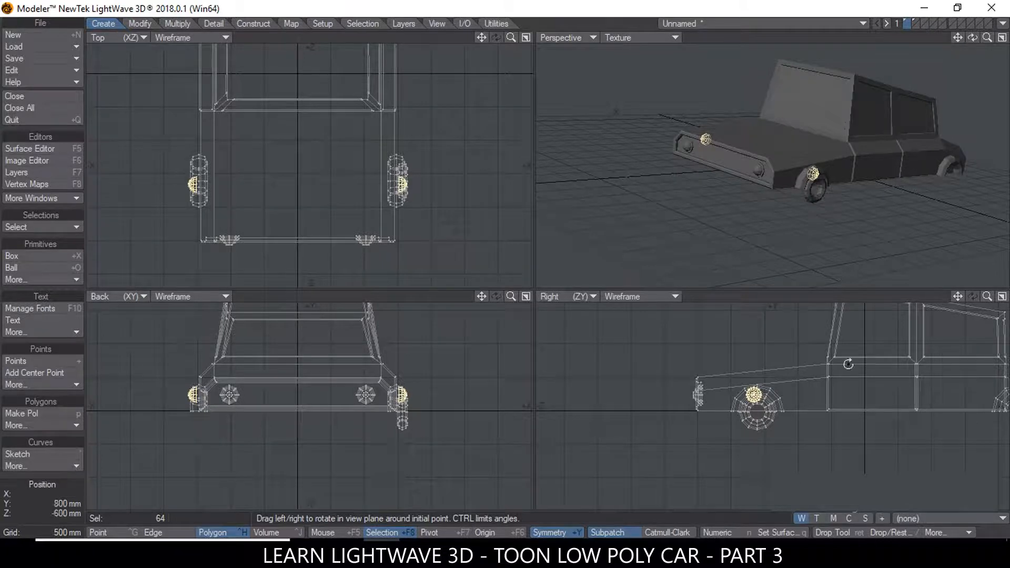
Step: Move the hubcaps onto the centres of the front wheels and scale them up to fill the wheel openings
{"action": "left_click_drag", "start_coordinate": [758, 418], "coordinate": [824, 464], "text": "ctrl+alt"}
{"action": "key", "text": "t"}
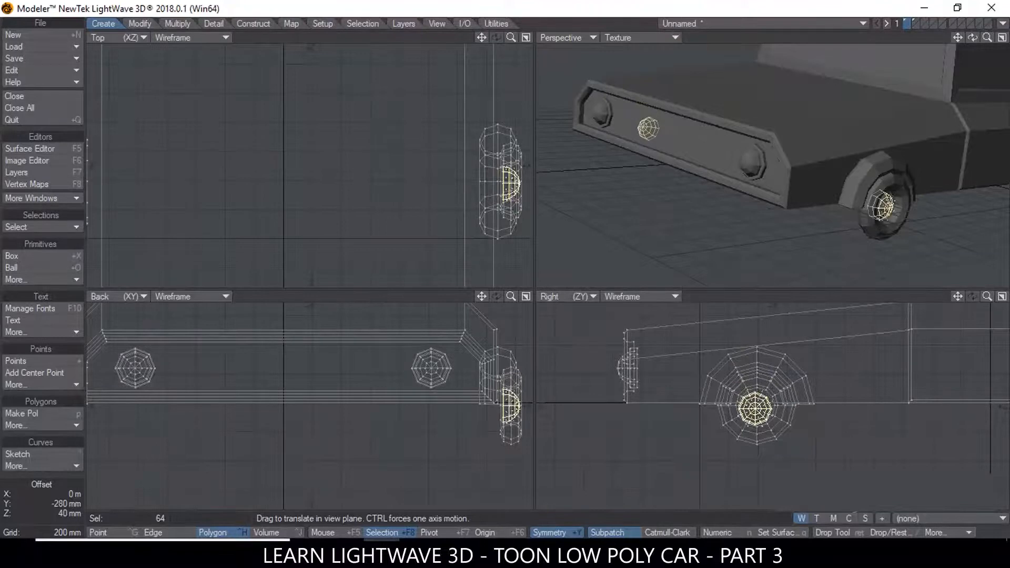
{"action": "left_click_drag", "start_coordinate": [831, 411], "coordinate": [883, 401], "text": "ctrl+alt"}
{"action": "key", "text": "shift+h"}
{"action": "left_click_drag", "start_coordinate": [754, 407], "coordinate": [797, 408]}
{"action": "key", "text": "Return"}
Step: Shift the hubcaps slightly along X so they sit outside the front wheels, and clear the selection
{"action": "left_click_drag", "start_coordinate": [877, 114], "coordinate": [789, 122], "text": "ctrl+alt"}
{"action": "left_click_drag", "start_coordinate": [481, 296], "coordinate": [327, 332]}
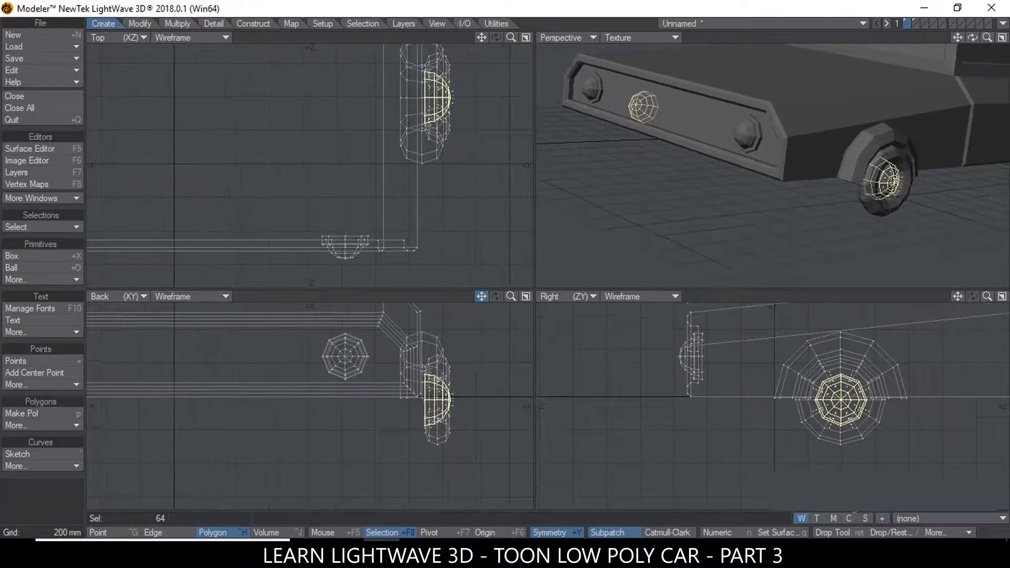
{"action": "key", "text": "y"}
{"action": "key", "text": "t"}
{"action": "mouse_move", "coordinate": [431, 396]}
{"action": "left_mouse_down", "text": "ctrl"}
{"action": "mouse_move", "coordinate": [458, 397]}
{"action": "mouse_move", "coordinate": [448, 397]}
{"action": "left_mouse_up", "text": "ctrl"}
{"action": "key", "text": "Return"}
{"action": "left_click", "coordinate": [153, 515]}
Step: Select all connected polygons of the existing front toroid wheel
{"action": "left_click_drag", "start_coordinate": [896, 167], "coordinate": [845, 180], "text": "ctrl+alt"}
{"action": "left_click_drag", "start_coordinate": [844, 180], "coordinate": [784, 167], "text": "alt"}
{"action": "left_click_drag", "start_coordinate": [867, 137], "coordinate": [928, 76], "text": "ctrl+alt"}
{"action": "left_click_drag", "start_coordinate": [958, 37], "coordinate": [769, 38]}
{"action": "left_click_drag", "start_coordinate": [851, 125], "coordinate": [846, 175], "text": "alt"}
{"action": "left_click_drag", "start_coordinate": [845, 175], "coordinate": [776, 228], "text": "alt"}
{"action": "left_click_drag", "start_coordinate": [815, 171], "coordinate": [767, 196], "text": "ctrl+alt"}
{"action": "left_click_drag", "start_coordinate": [740, 136], "coordinate": [723, 144], "text": "ctrl+alt"}
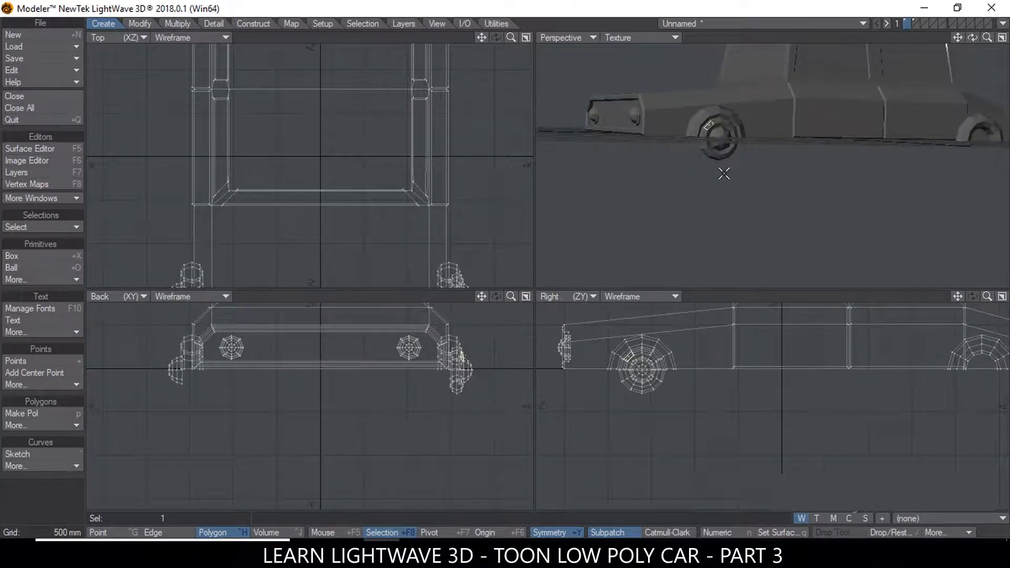
{"action": "key", "text": "]"}
Step: Mirror the front wheel to the car's other side across the X axis, centred at 0 m
{"action": "key", "text": "shift+v"}
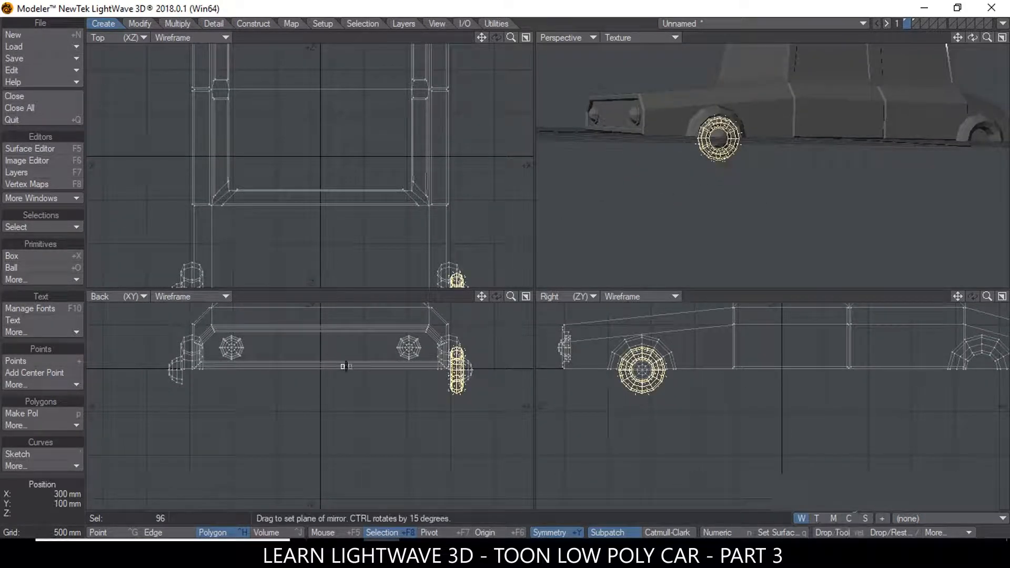
{"action": "key", "text": "n"}
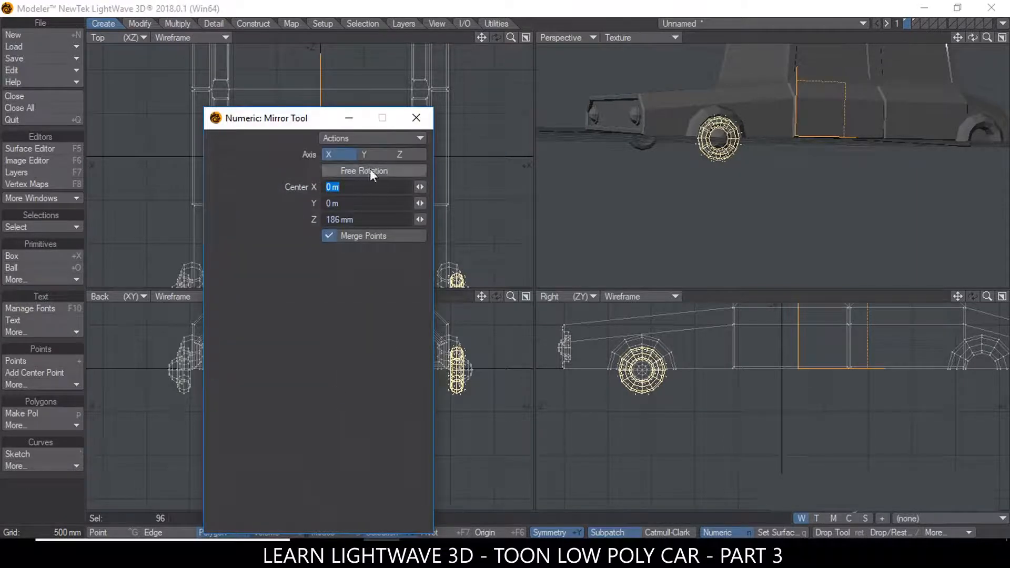
{"action": "left_click", "coordinate": [339, 154]}
{"action": "left_click", "coordinate": [416, 118]}
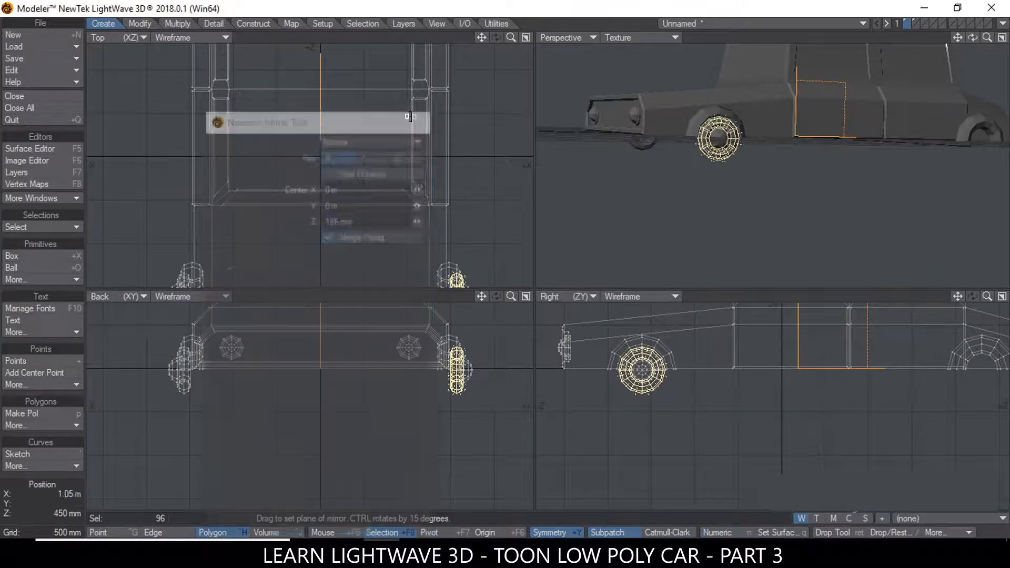
{"action": "key", "text": "Return"}
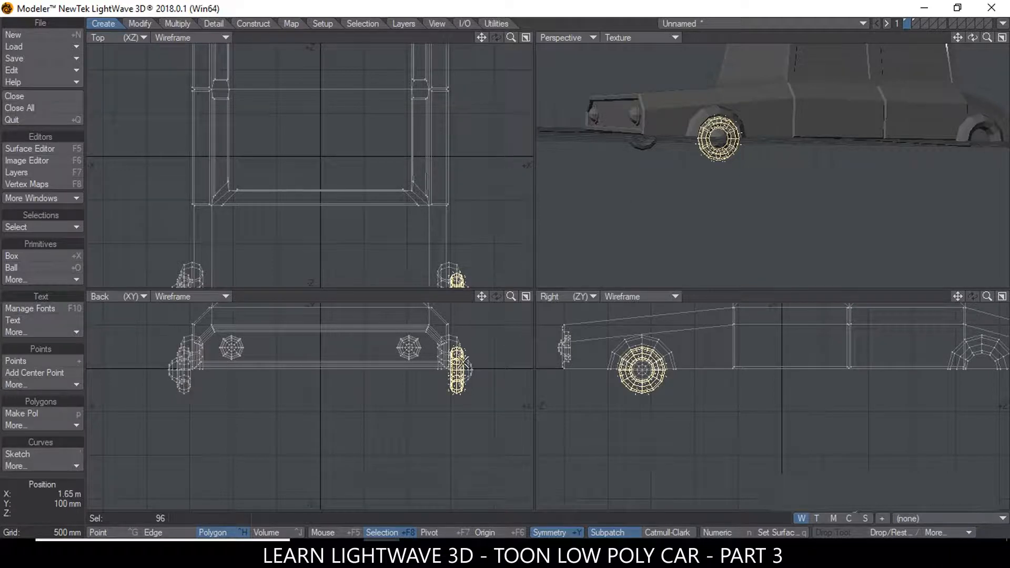
Step: Add the opposite front wheel and both hubcaps to the selection
{"action": "left_click_drag", "start_coordinate": [719, 157], "coordinate": [701, 157], "text": "alt"}
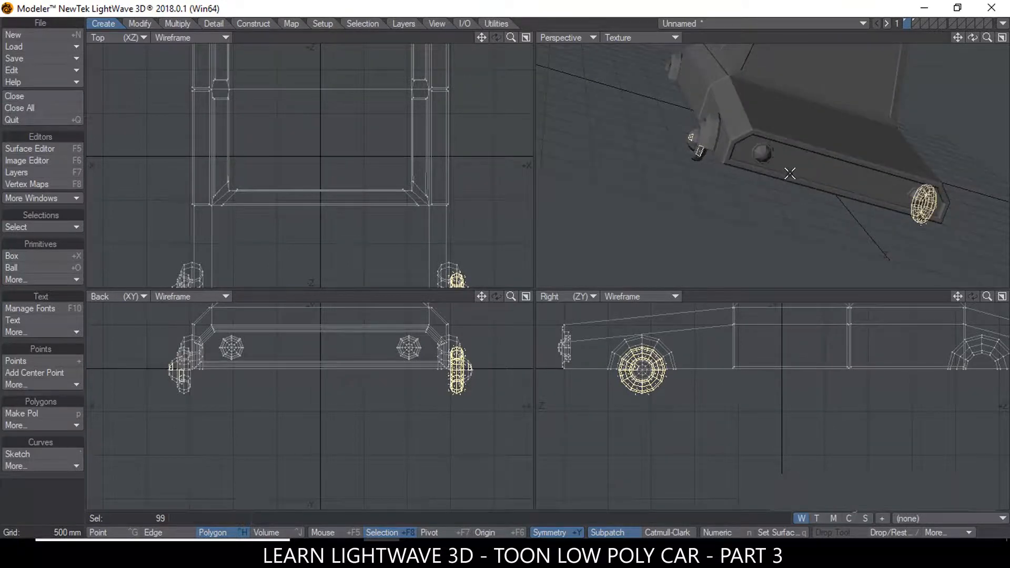
{"action": "key", "text": "bracketright"}
{"action": "left_click_drag", "start_coordinate": [857, 179], "coordinate": [799, 171], "text": "alt"}
Step: Mirror the front wheels and hubcaps to the rear arches across Z at 354 mm with Merge Points off, and clear the selection
{"action": "key", "text": "shift+v"}
{"action": "key", "text": "n"}
{"action": "left_click", "coordinate": [398, 155]}
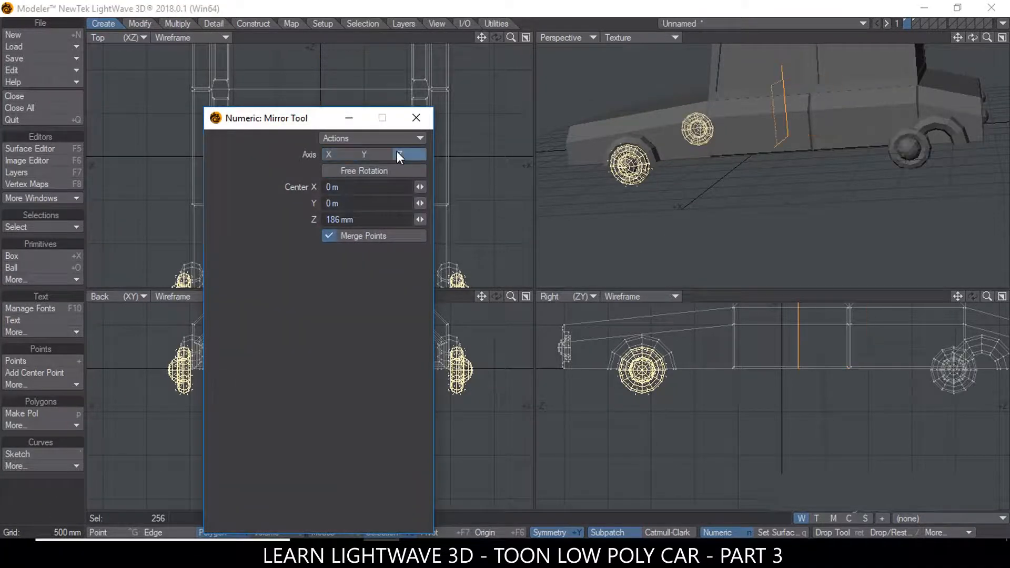
{"action": "left_click_drag", "start_coordinate": [420, 219], "coordinate": [446, 220]}
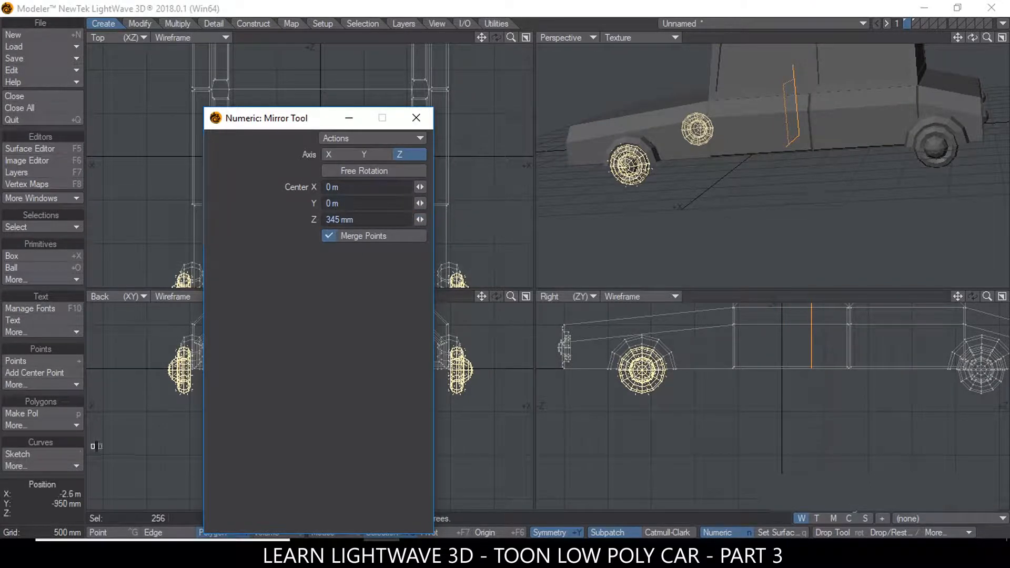
{"action": "left_click", "coordinate": [331, 236]}
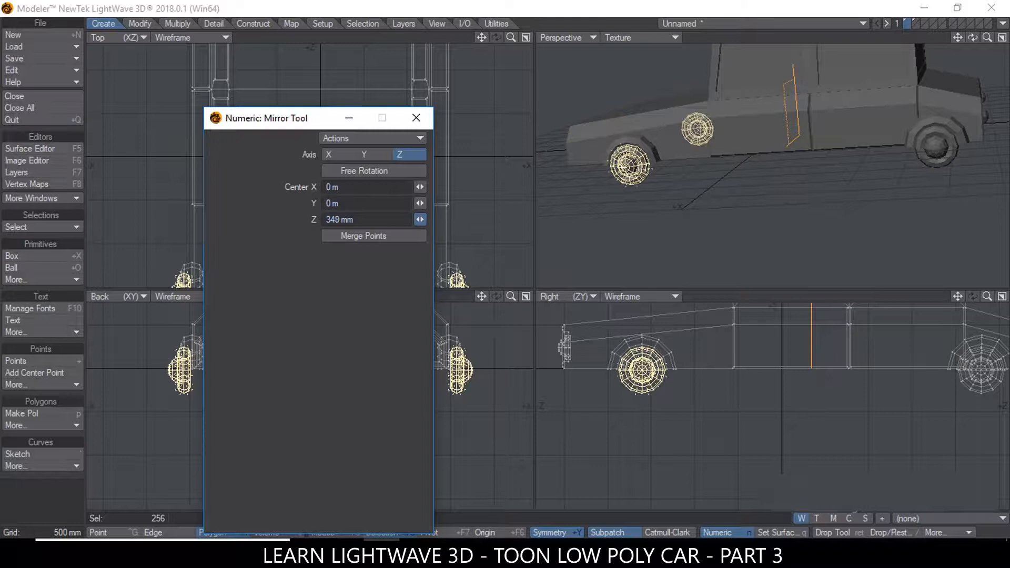
{"action": "left_click_drag", "start_coordinate": [420, 219], "coordinate": [422, 220]}
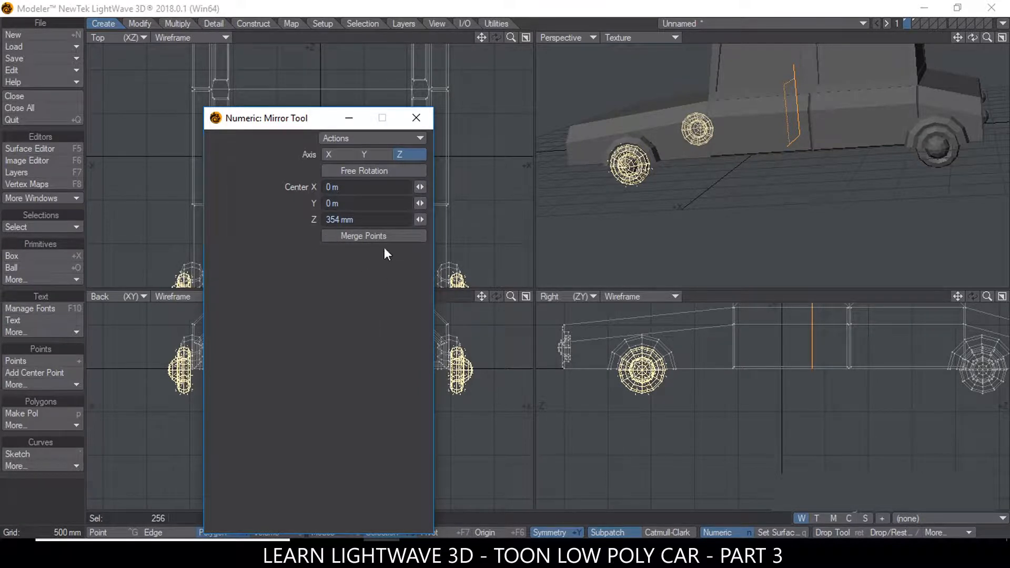
{"action": "key", "text": "space"}
{"action": "left_click", "coordinate": [416, 117]}
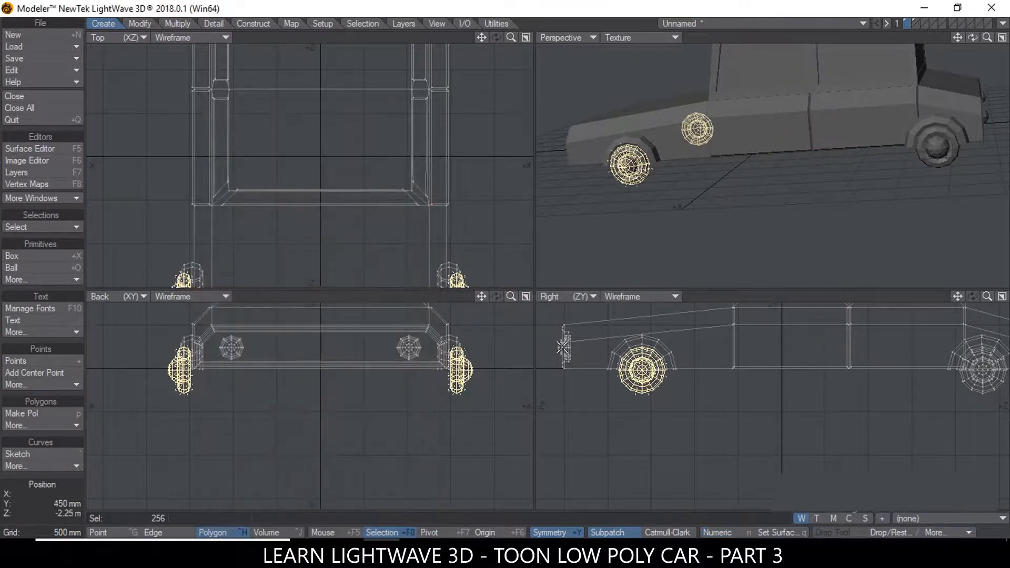
{"action": "left_click", "coordinate": [150, 517]}
{"action": "left_click_drag", "start_coordinate": [865, 135], "coordinate": [802, 125], "text": "ctrl+alt"}
{"action": "left_click_drag", "start_coordinate": [671, 202], "coordinate": [810, 158], "text": "alt"}
{"action": "key", "text": "s"}
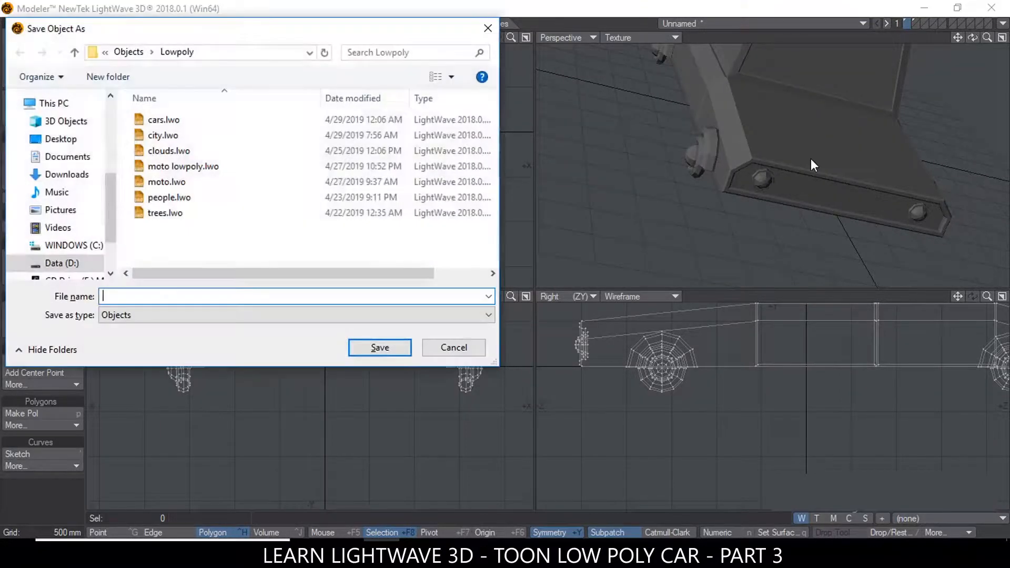
{"action": "left_click", "coordinate": [453, 348]}
{"action": "left_click_drag", "start_coordinate": [862, 167], "coordinate": [789, 152], "text": "alt"}
{"action": "left_click_drag", "start_coordinate": [878, 133], "coordinate": [939, 83], "text": "ctrl+alt"}
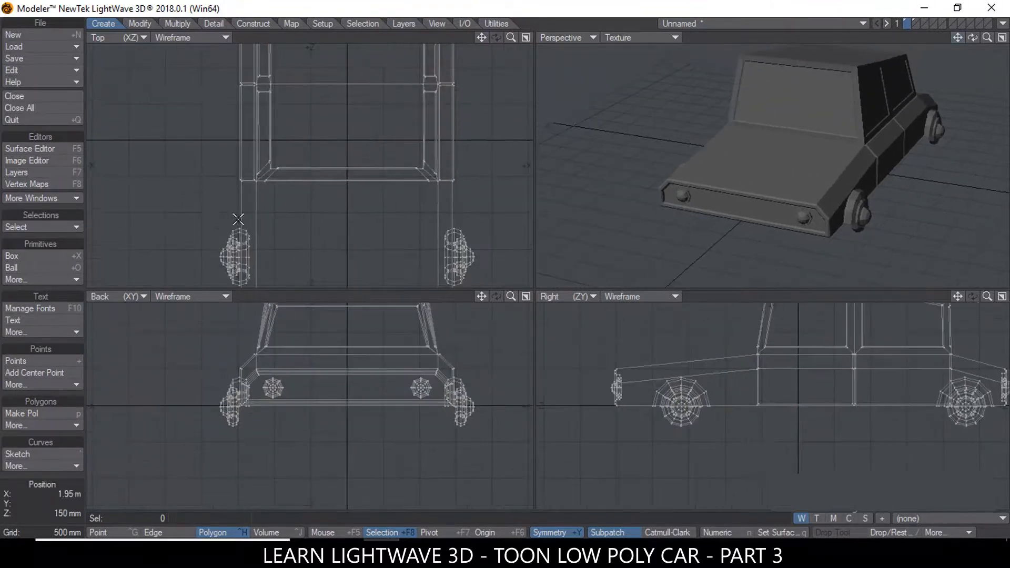
Step: Draw a front bumper box about 160 mm high and 320 mm deep, stretching across the car past both sides
{"action": "left_click", "coordinate": [53, 256]}
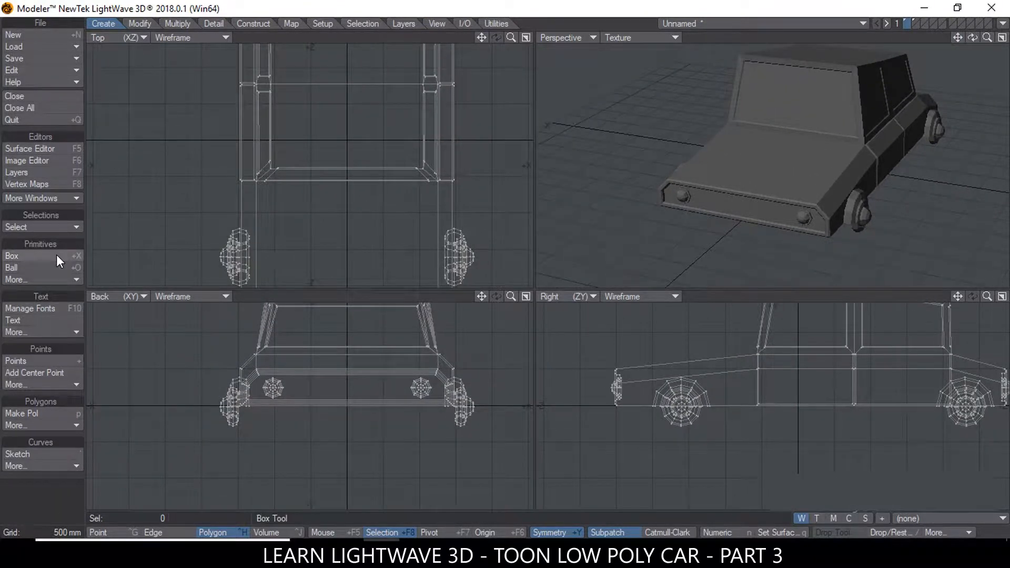
{"action": "left_click", "coordinate": [42, 256]}
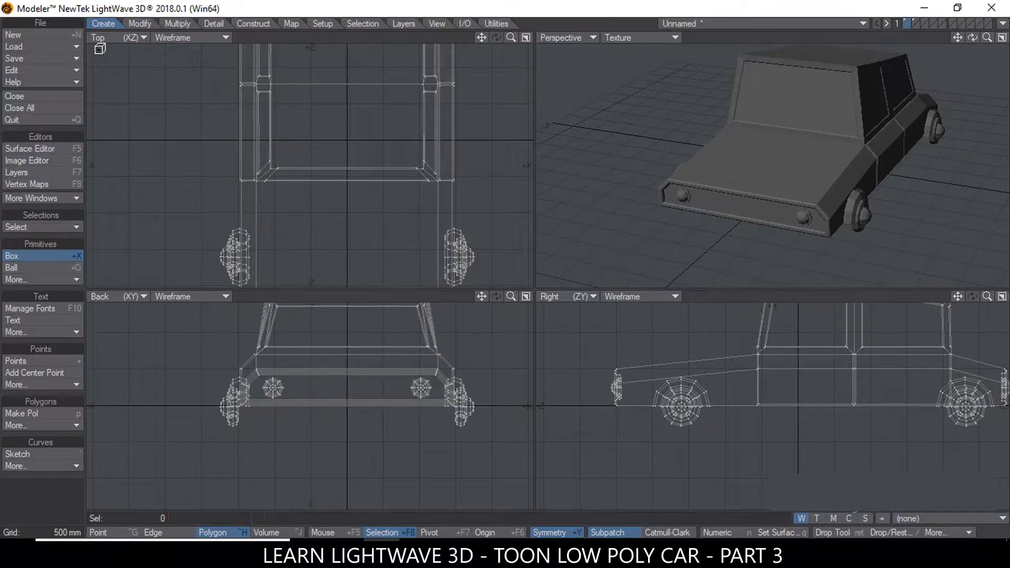
{"action": "left_click_drag", "start_coordinate": [623, 406], "coordinate": [724, 424], "text": "ctrl+alt"}
{"action": "left_click_drag", "start_coordinate": [583, 385], "coordinate": [637, 411]}
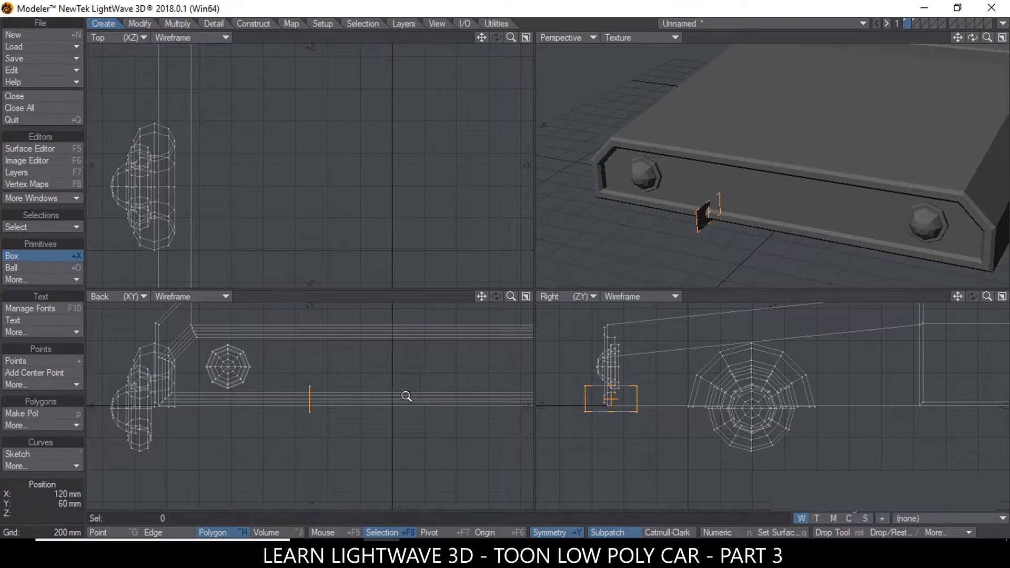
{"action": "left_click_drag", "start_coordinate": [409, 396], "coordinate": [319, 399], "text": "ctrl+alt"}
{"action": "left_click_drag", "start_coordinate": [491, 390], "coordinate": [514, 395]}
{"action": "left_click_drag", "start_coordinate": [368, 399], "coordinate": [291, 400]}
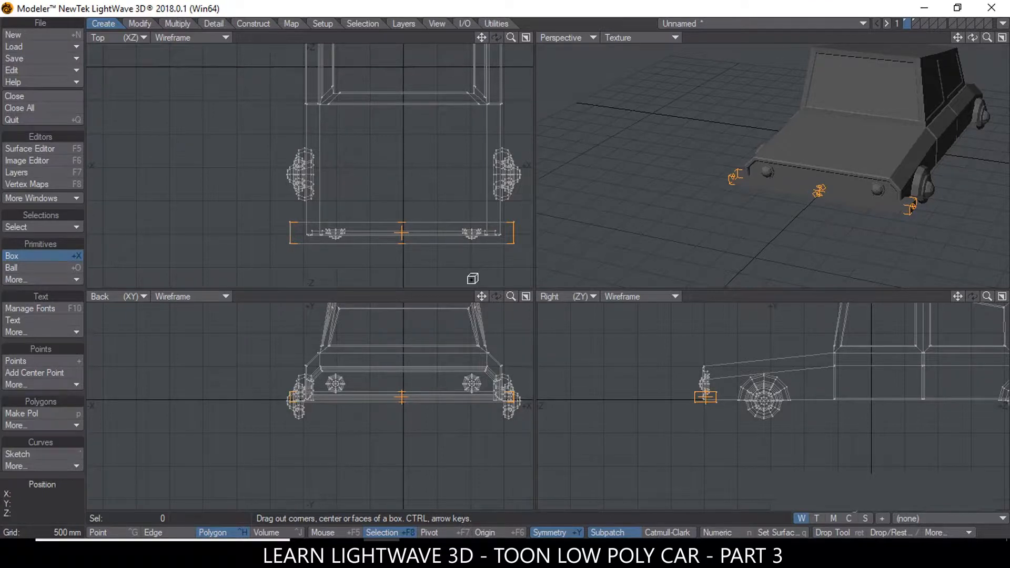
Step: Adjust the bumper box's side edge to make it about 3.3 m wide and centred on X, and create the box
{"action": "left_click_drag", "start_coordinate": [468, 227], "coordinate": [463, 177], "text": "ctrl+alt"}
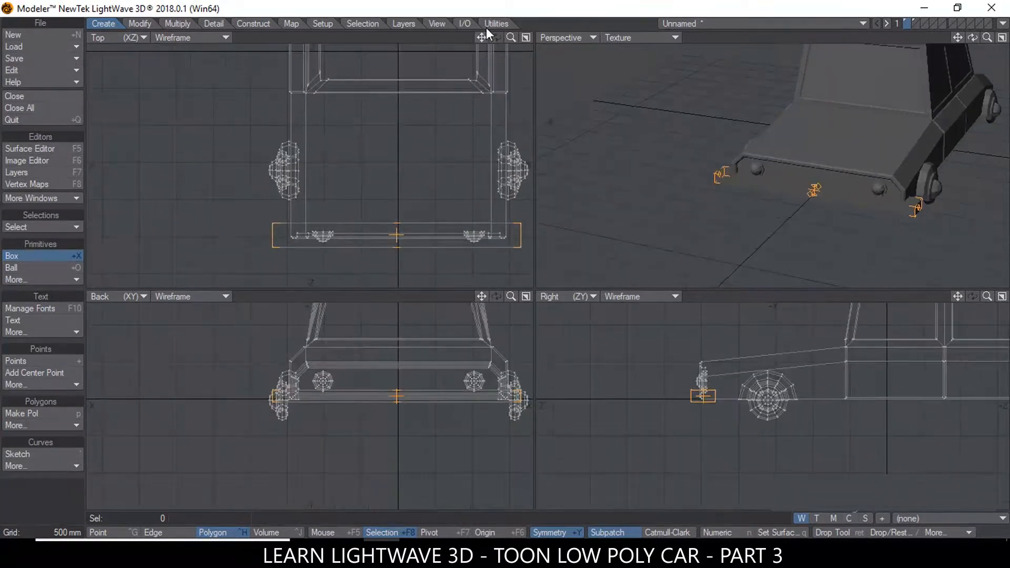
{"action": "left_click_drag", "start_coordinate": [481, 37], "coordinate": [420, 33]}
{"action": "left_click_drag", "start_coordinate": [451, 228], "coordinate": [468, 223], "text": "ctrl+alt"}
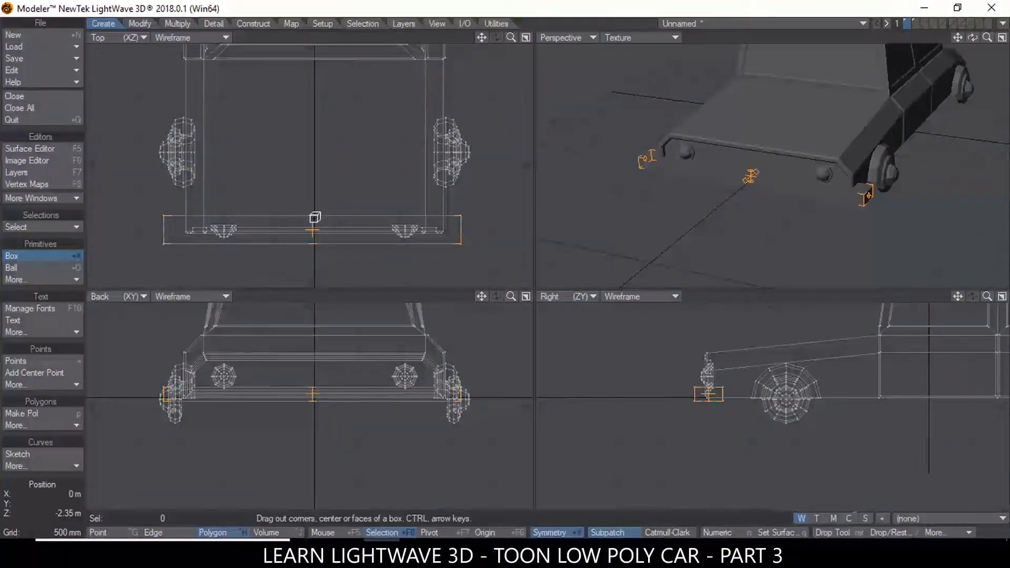
{"action": "left_click_drag", "start_coordinate": [165, 228], "coordinate": [172, 227]}
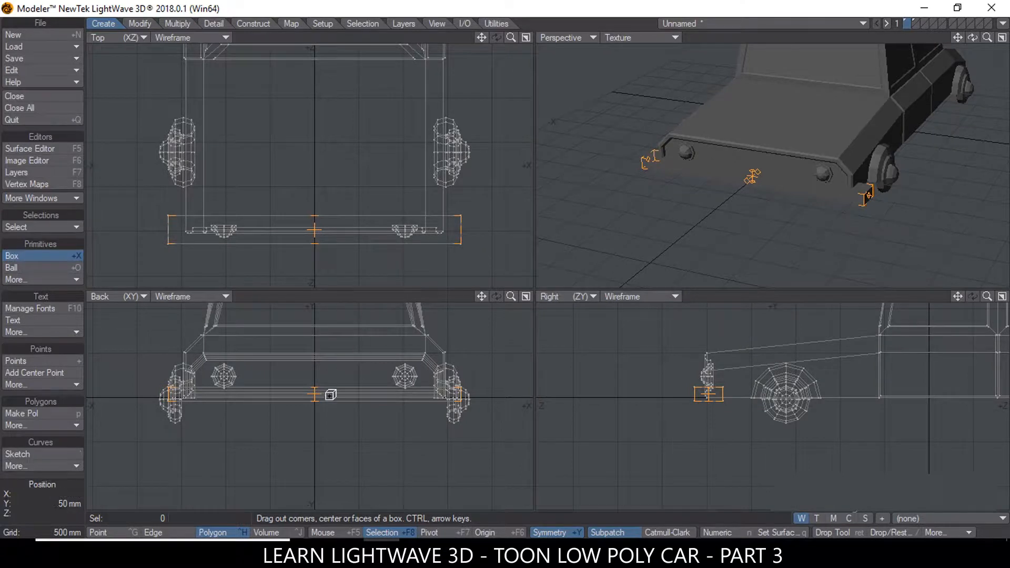
{"action": "key", "text": "n"}
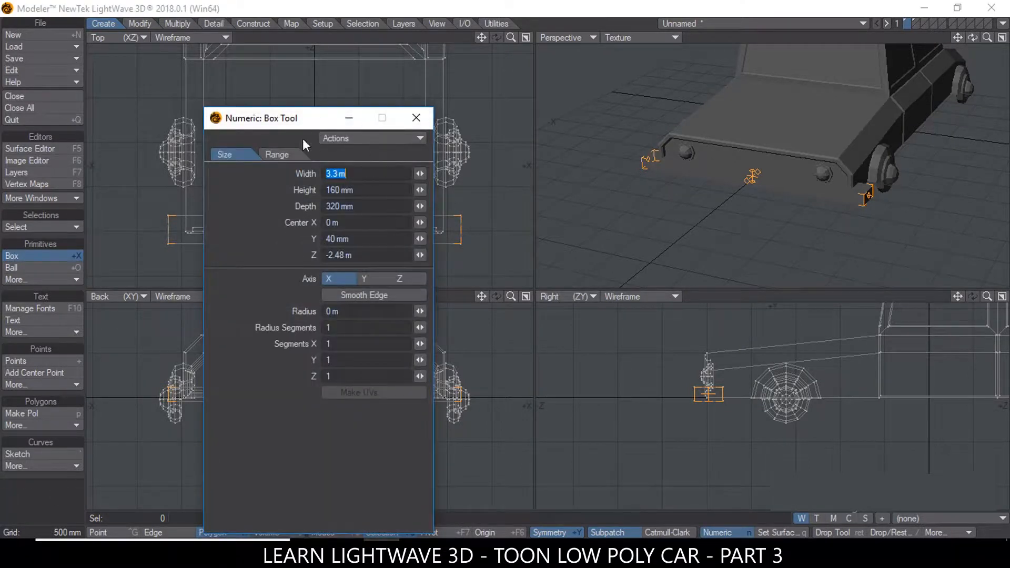
{"action": "left_click", "coordinate": [417, 118]}
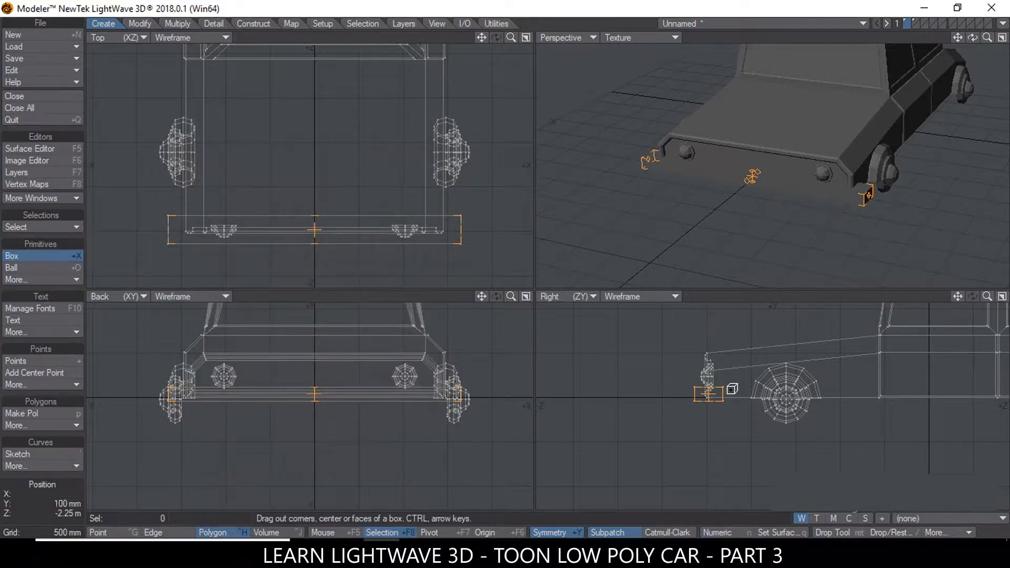
{"action": "left_click_drag", "start_coordinate": [794, 176], "coordinate": [849, 156], "text": "alt"}
{"action": "key", "text": "Return"}
Step: Maximize the perspective view and select the top and bottom polygons of the front bumper box
{"action": "left_click_drag", "start_coordinate": [850, 156], "coordinate": [712, 177], "text": "alt"}
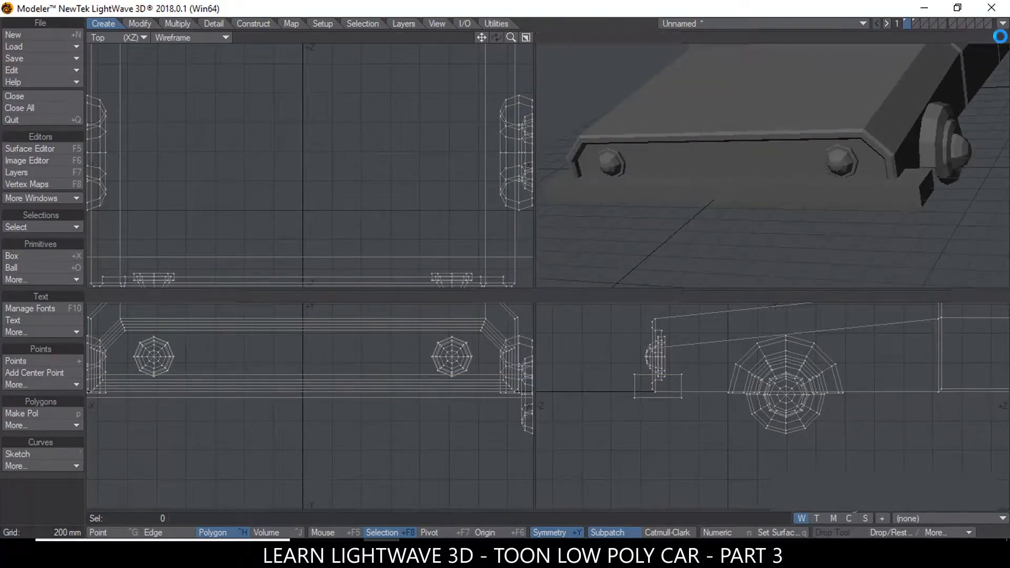
{"action": "left_click", "coordinate": [1002, 37]}
{"action": "left_click_drag", "start_coordinate": [652, 257], "coordinate": [659, 316], "text": "alt"}
{"action": "left_click_drag", "start_coordinate": [720, 325], "coordinate": [570, 178], "text": "alt"}
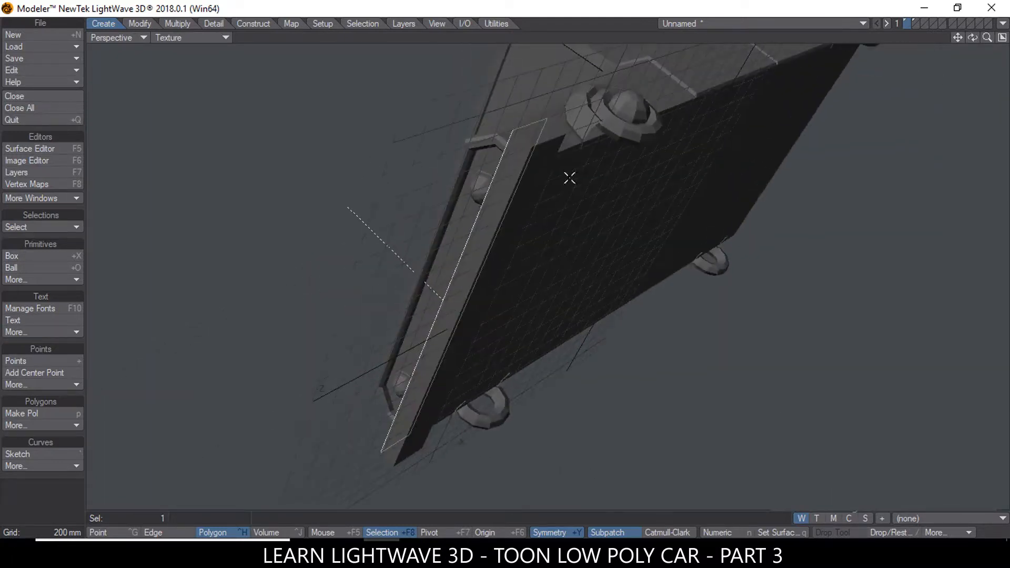
{"action": "left_click_drag", "start_coordinate": [636, 104], "coordinate": [682, 314], "text": "alt"}
{"action": "left_click_drag", "start_coordinate": [505, 249], "coordinate": [561, 306], "text": "alt"}
Step: Start Bevel on the bumper's top and bottom polygons and open its numeric settings
{"action": "key", "text": "b"}
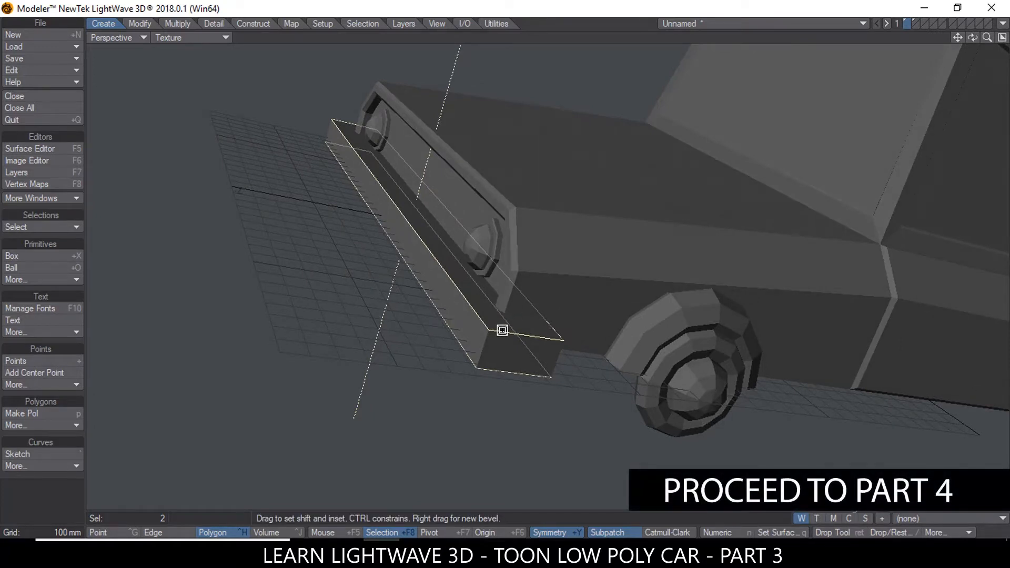
{"action": "left_click", "coordinate": [177, 23]}
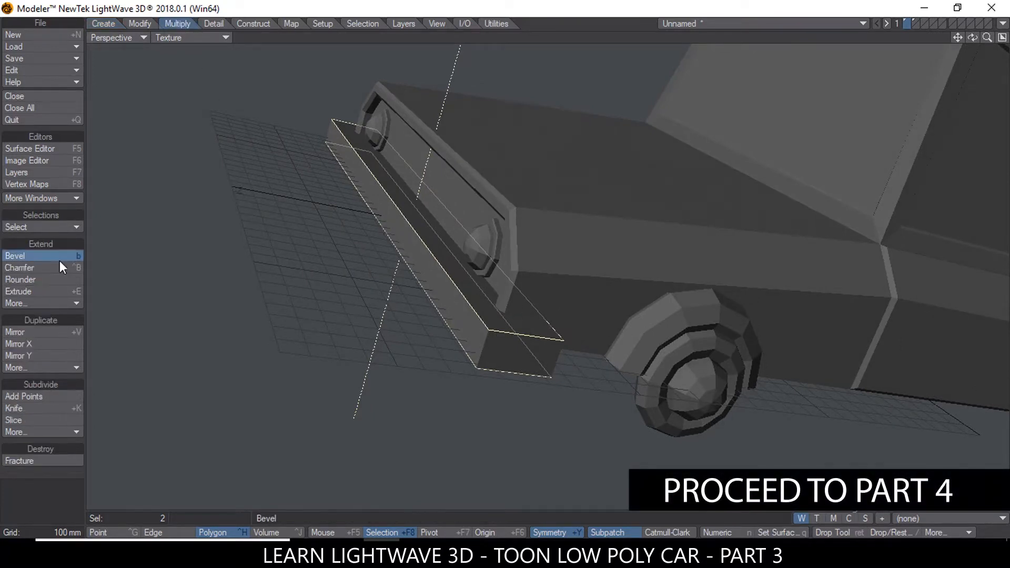
{"action": "left_click", "coordinate": [32, 302]}
{"action": "left_click", "coordinate": [32, 301]}
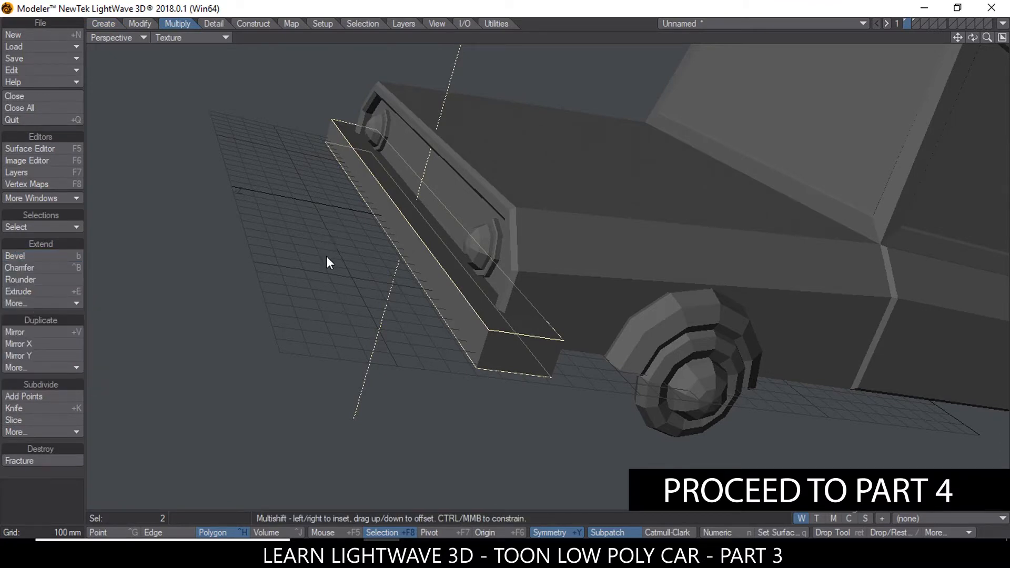
{"action": "key", "text": "b"}
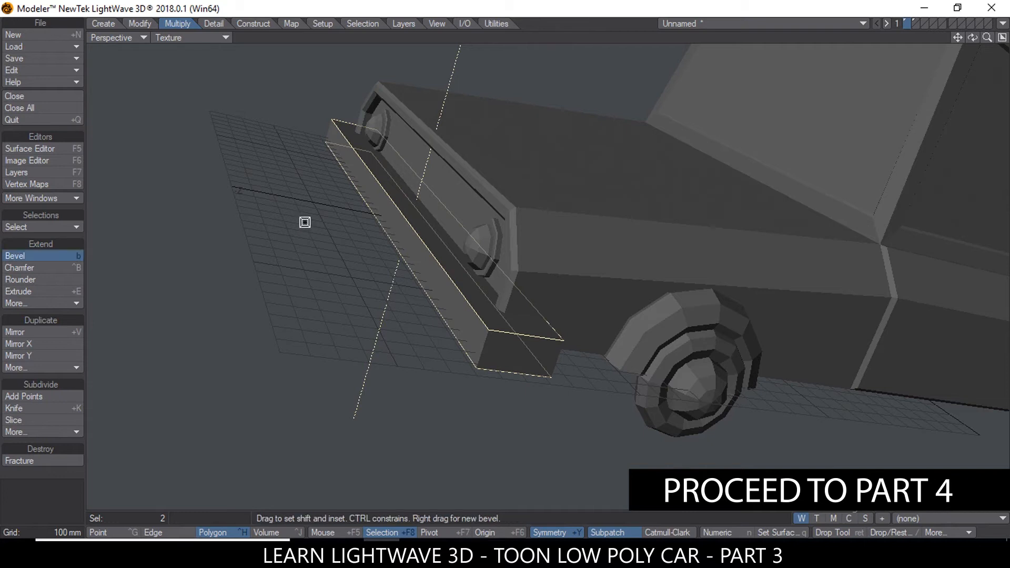
{"action": "key", "text": "n"}
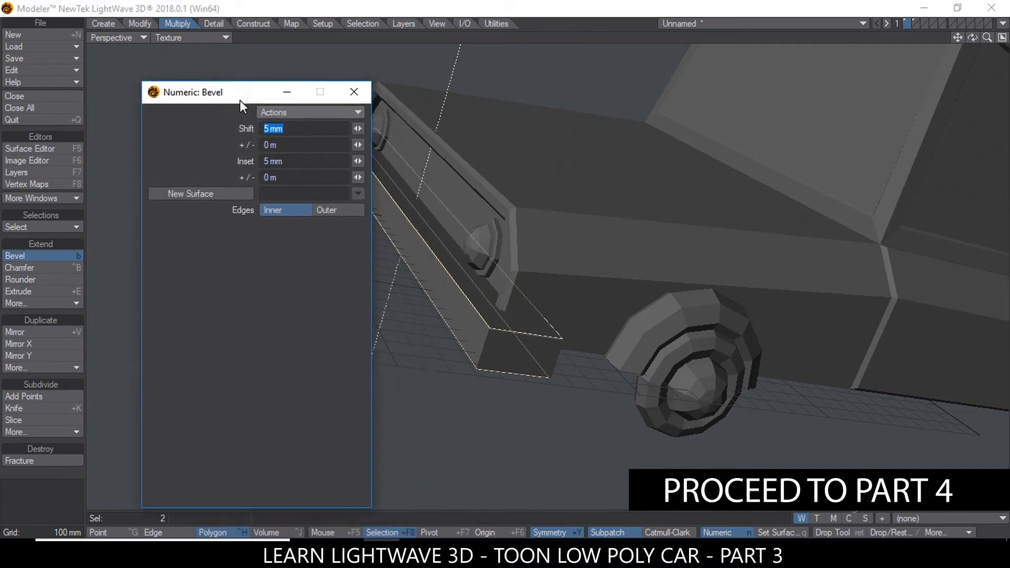